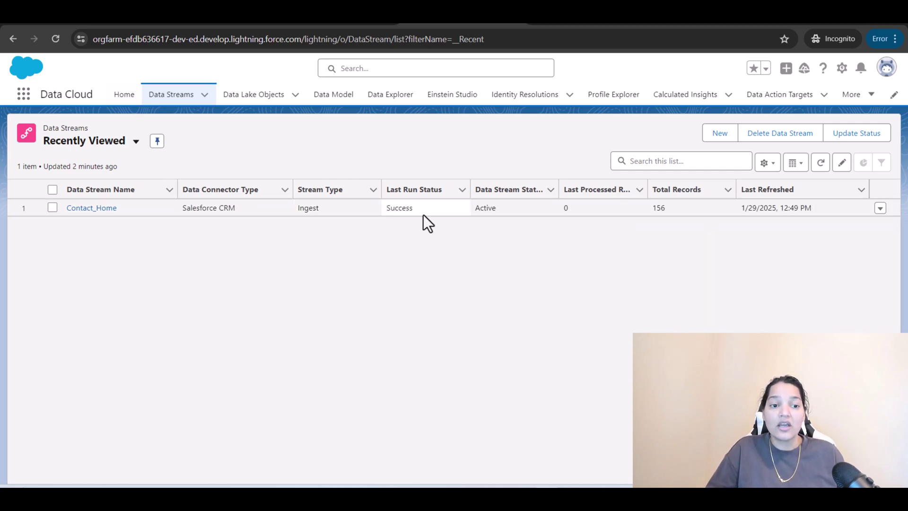
- Open the Contact_Home data stream and display the Contact_Home data lake object in Data Explorer
{"action": "left_click", "coordinate": [90, 209]}
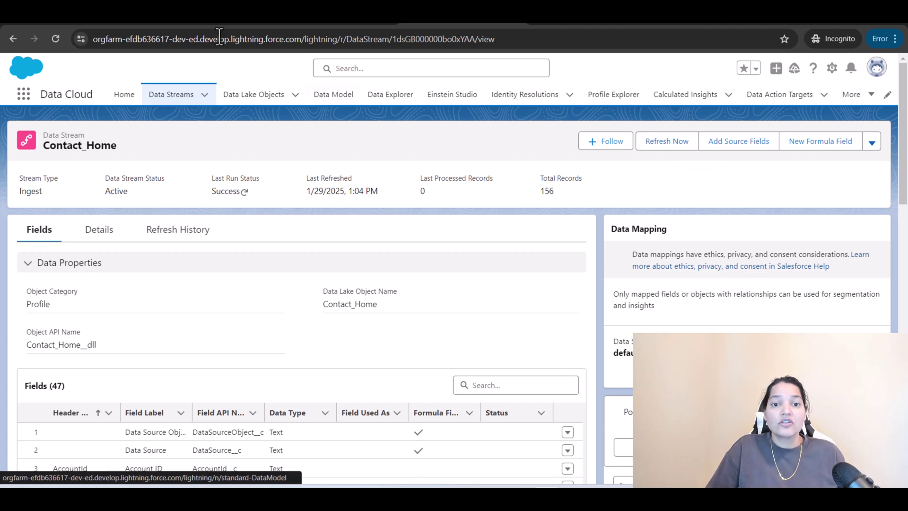
{"action": "left_click", "coordinate": [391, 97]}
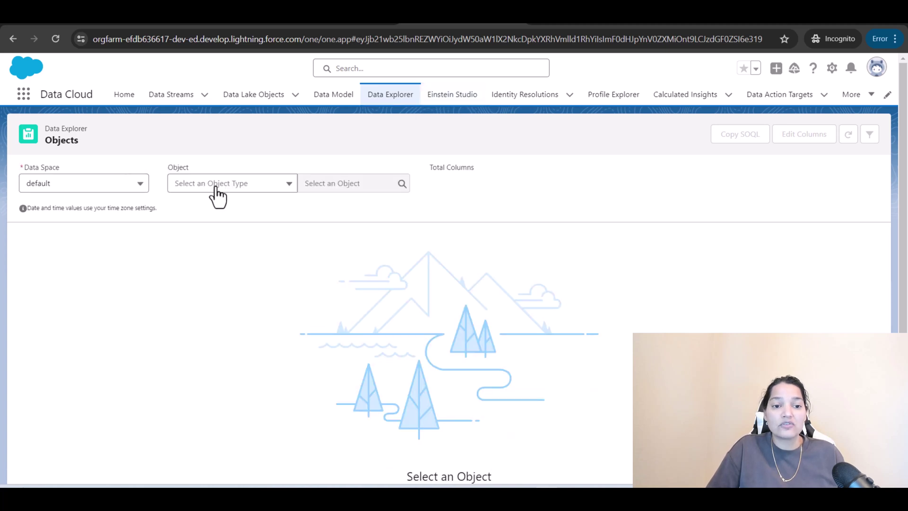
{"action": "left_click", "coordinate": [254, 189]}
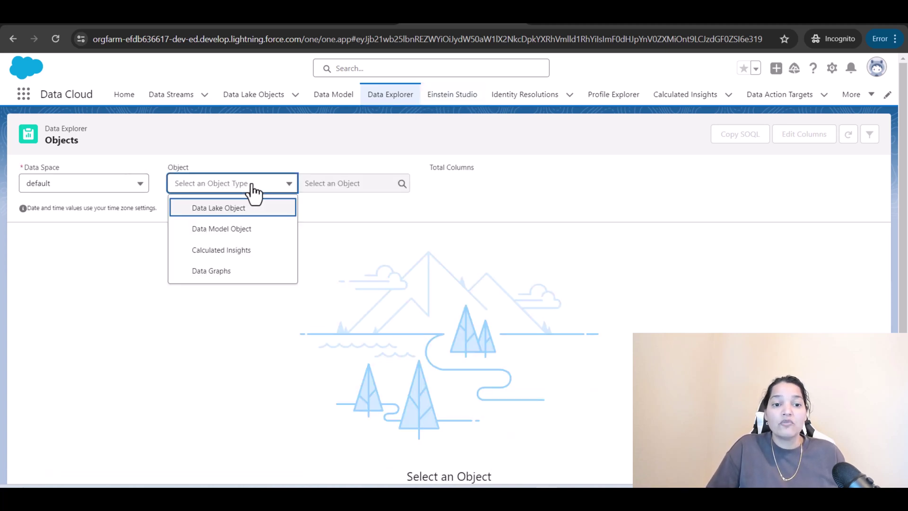
{"action": "left_click", "coordinate": [239, 212]}
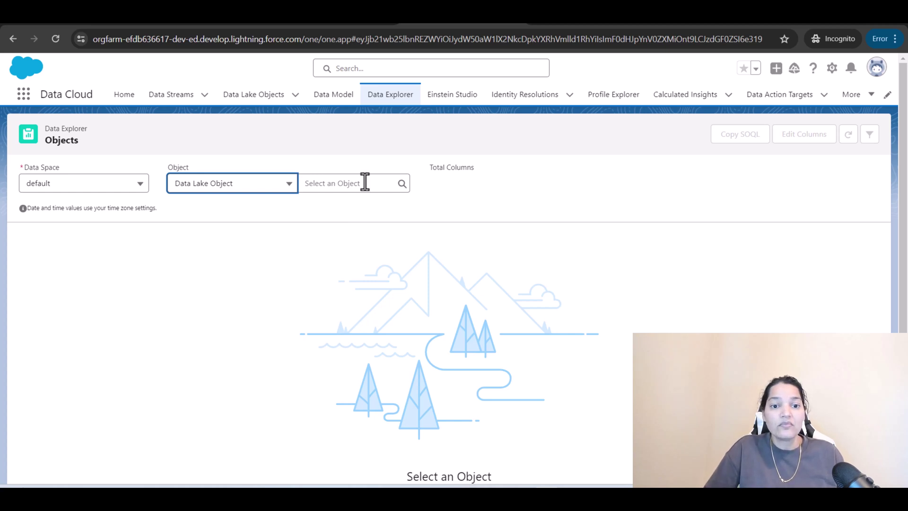
{"action": "left_click", "coordinate": [365, 183]}
{"action": "left_click", "coordinate": [358, 217]}
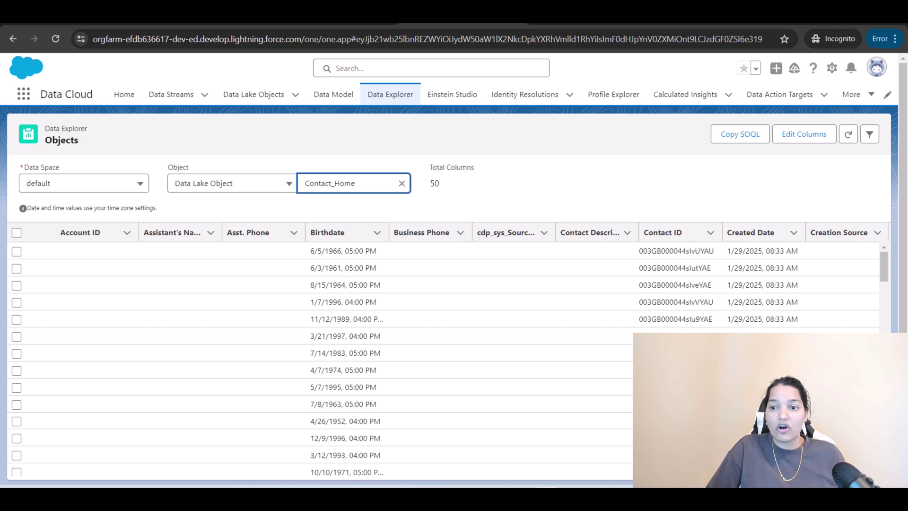
{"action": "triple_click", "coordinate": [435, 180]}
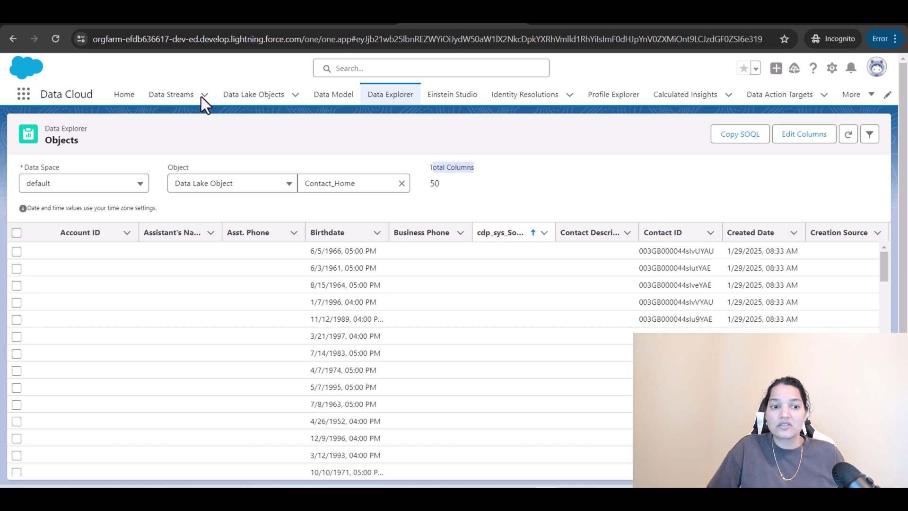
{"action": "triple_click", "coordinate": [53, 127]}
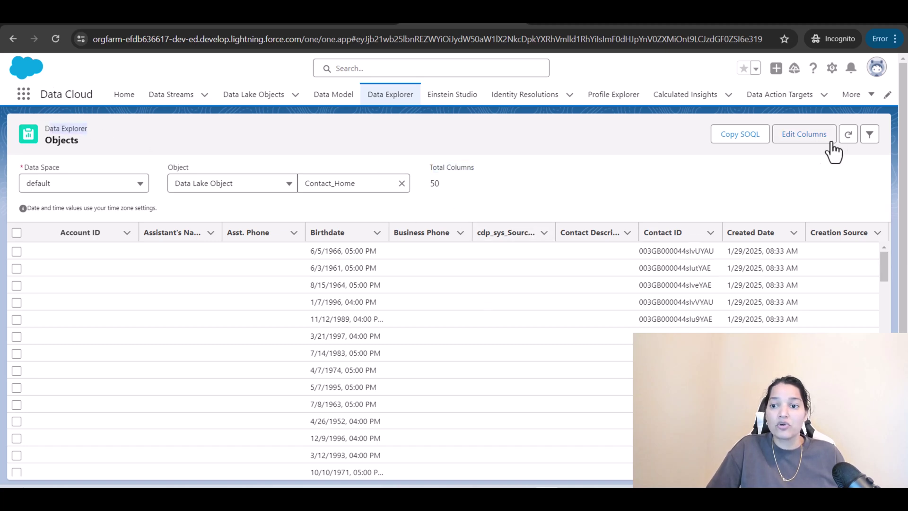
- Edit the displayed columns and remove Account ID, Assistant's Name and Asst. Phone from the selection
{"action": "left_click", "coordinate": [810, 137]}
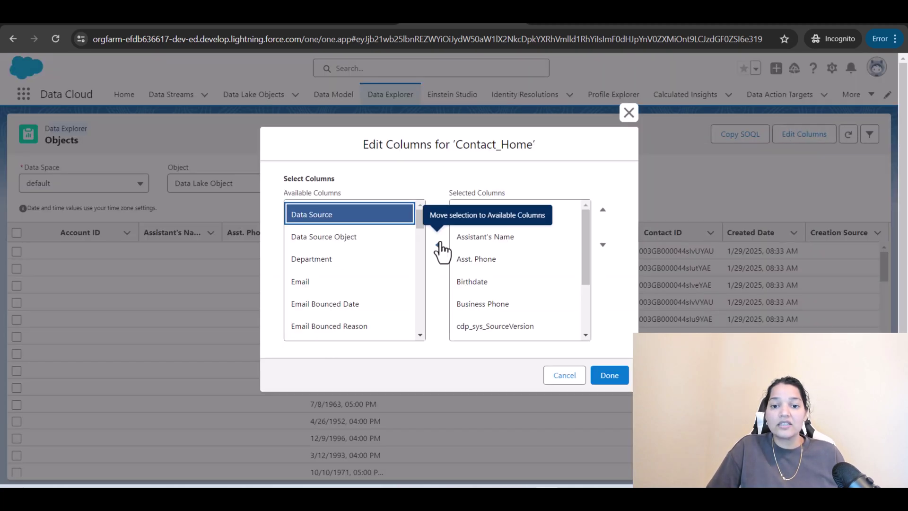
{"action": "left_click", "coordinate": [477, 214]}
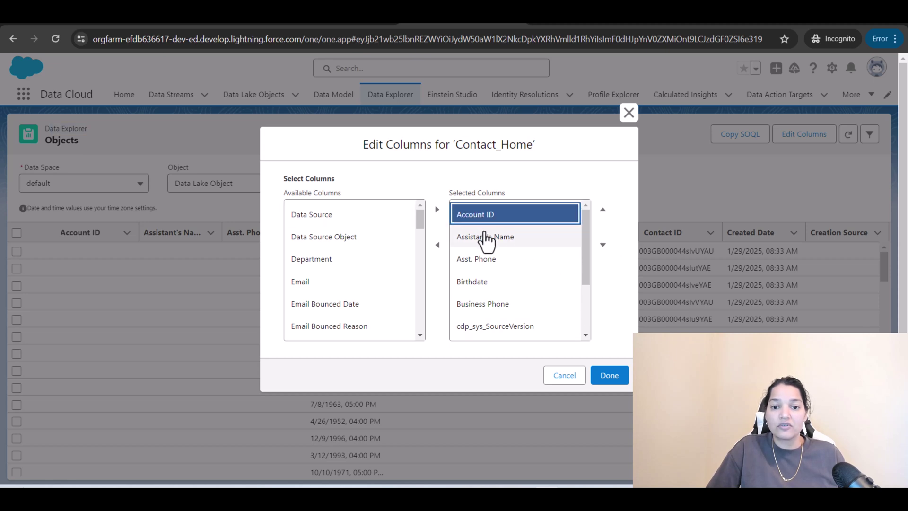
{"action": "left_click", "coordinate": [438, 244]}
{"action": "left_click", "coordinate": [491, 219]}
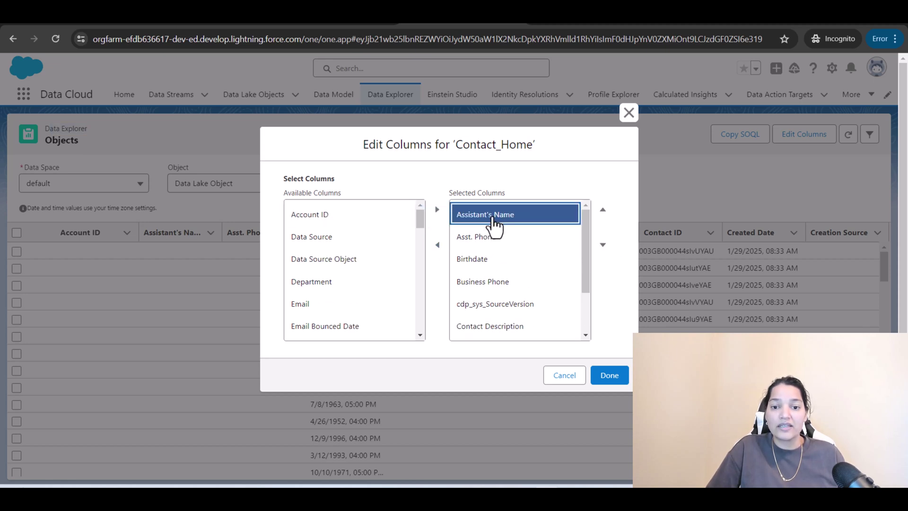
{"action": "left_click", "coordinate": [438, 245]}
{"action": "left_click", "coordinate": [492, 220]}
{"action": "left_click", "coordinate": [439, 244]}
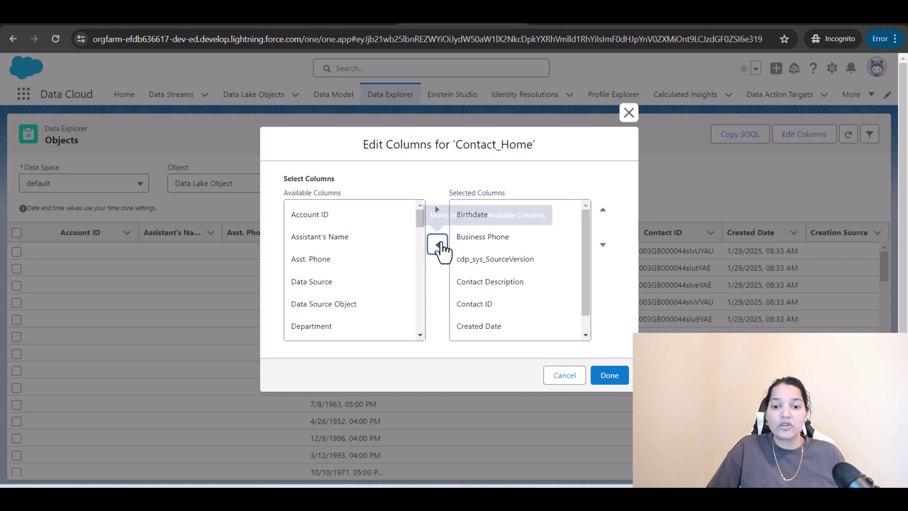
- Remove Contact Description from the selected columns
{"action": "left_click", "coordinate": [499, 215]}
{"action": "left_click", "coordinate": [494, 238]}
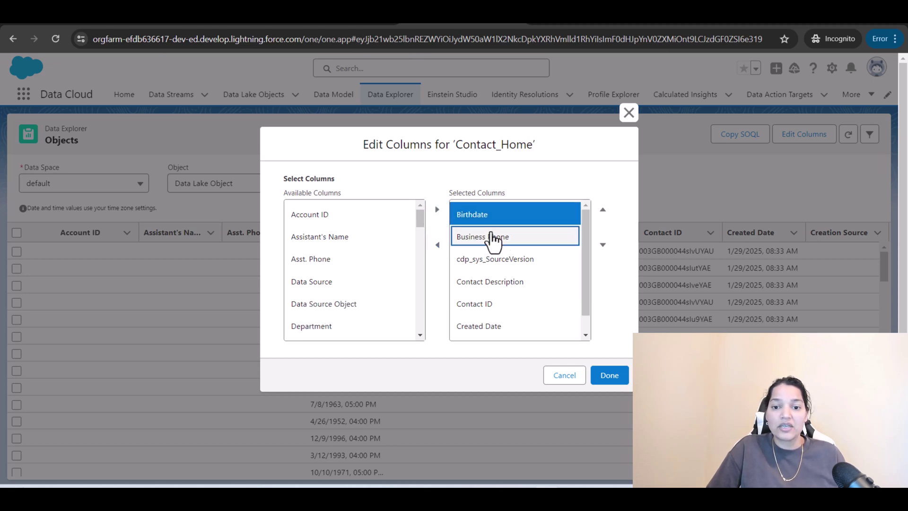
{"action": "left_click", "coordinate": [496, 284]}
{"action": "left_click", "coordinate": [437, 245]}
- Move Contact ID to the first position among the selected columns
{"action": "left_click", "coordinate": [469, 282]}
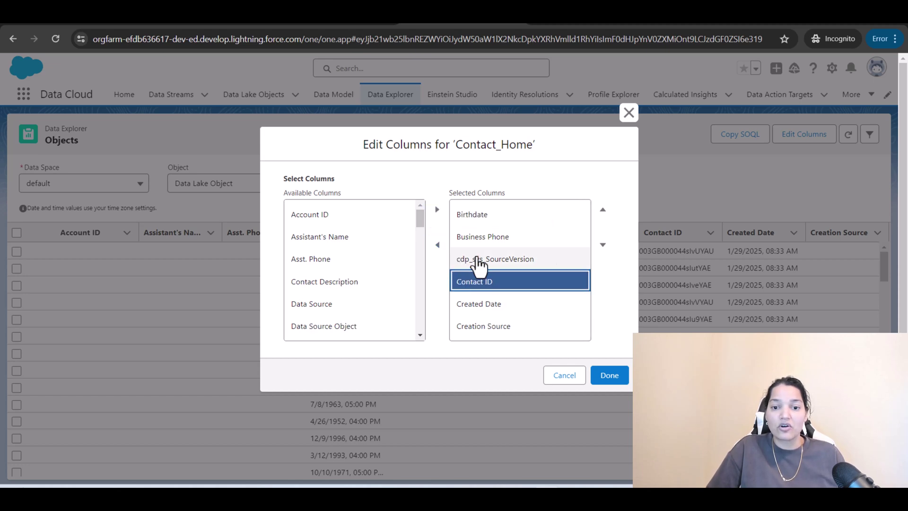
{"action": "left_click", "coordinate": [602, 209]}
{"action": "left_click", "coordinate": [602, 209]}
{"action": "left_click", "coordinate": [602, 209]}
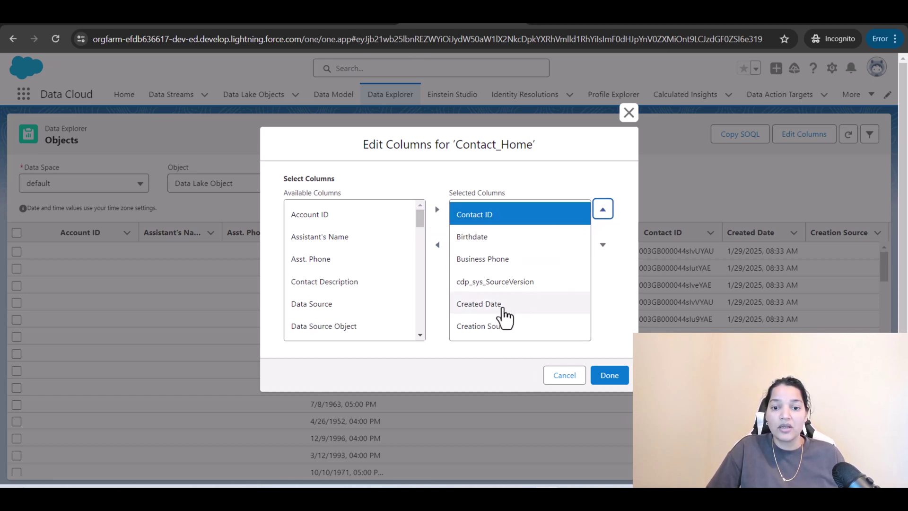
- Remove cdp_sys_SourceVersion and Creation Source from the selected columns
{"action": "scroll", "coordinate": [482, 321], "scroll_direction": "down", "scroll_amount": 1}
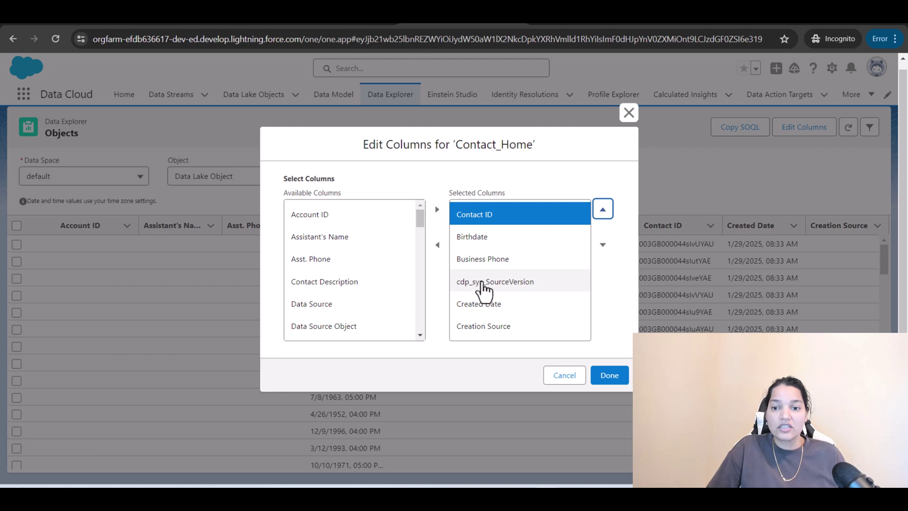
{"action": "left_click", "coordinate": [483, 283]}
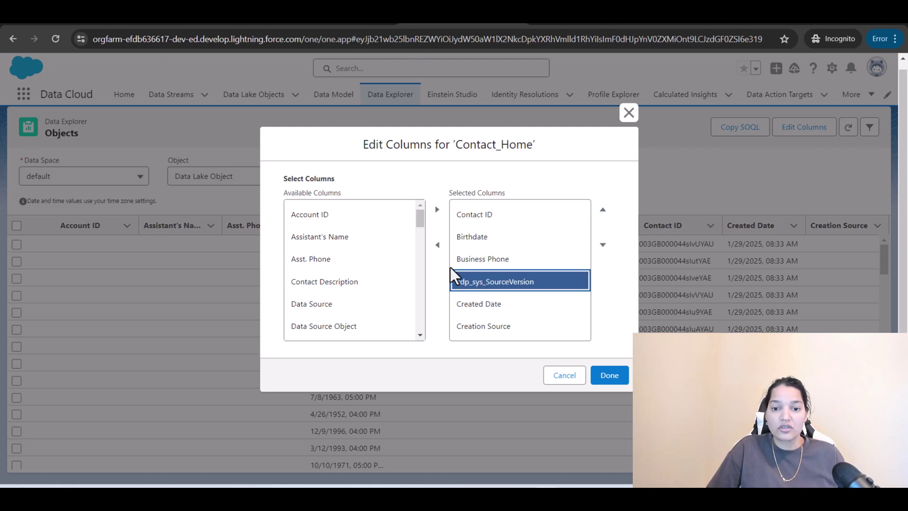
{"action": "left_click", "coordinate": [437, 245]}
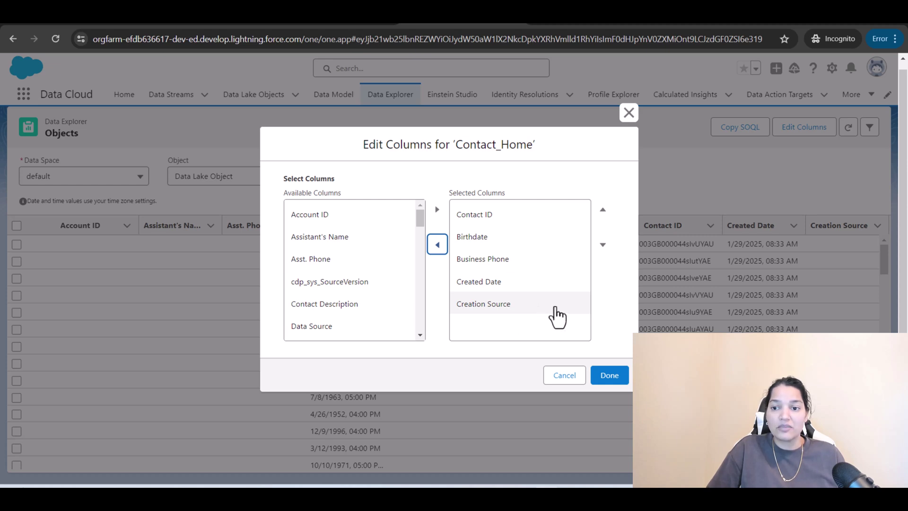
{"action": "left_click", "coordinate": [507, 305]}
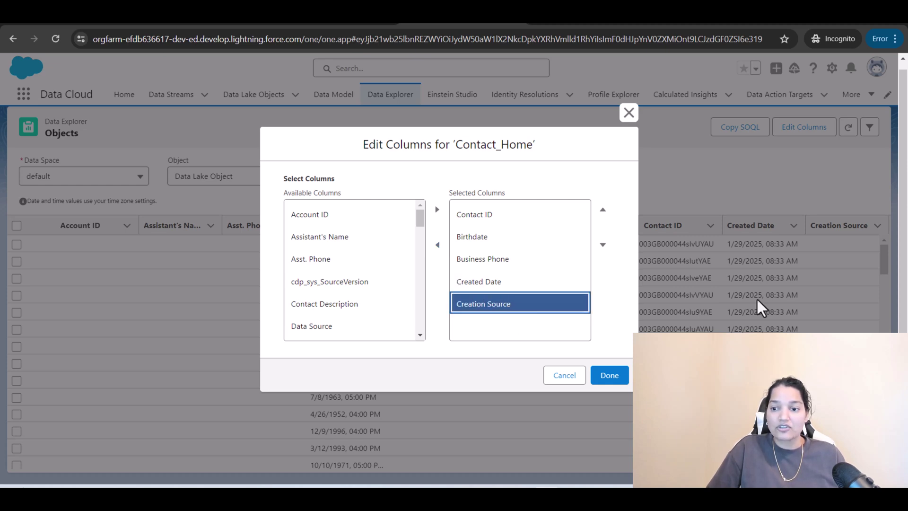
{"action": "left_click", "coordinate": [437, 245]}
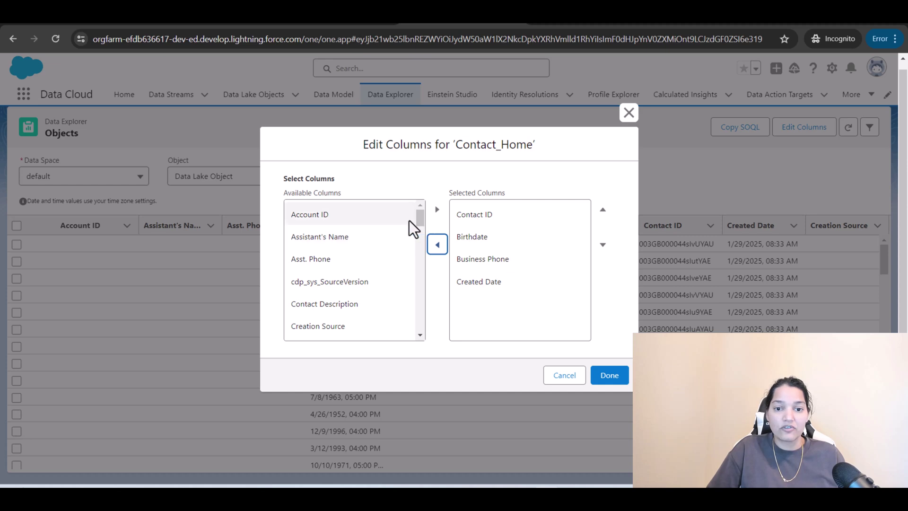
- Add Data Source and Email to the selected columns
{"action": "left_click_drag", "start_coordinate": [420, 218], "coordinate": [418, 223]}
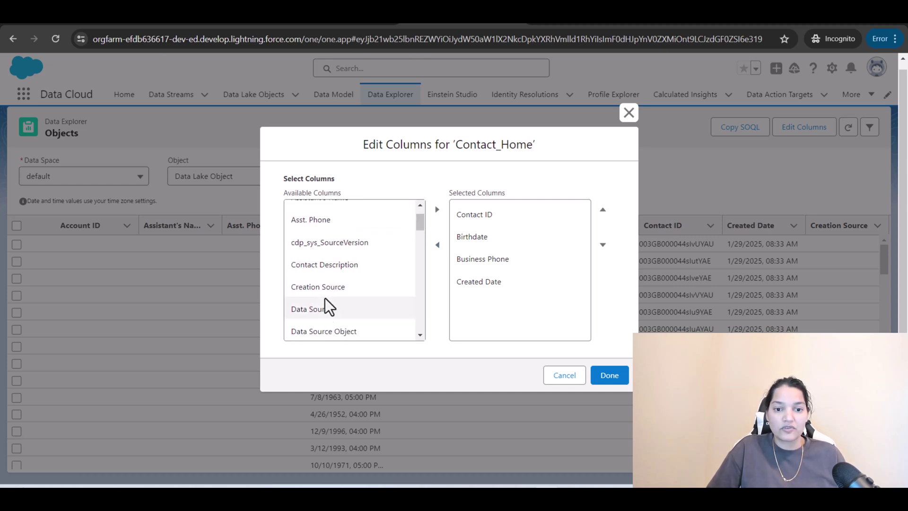
{"action": "left_click", "coordinate": [324, 310]}
{"action": "left_click", "coordinate": [437, 209]}
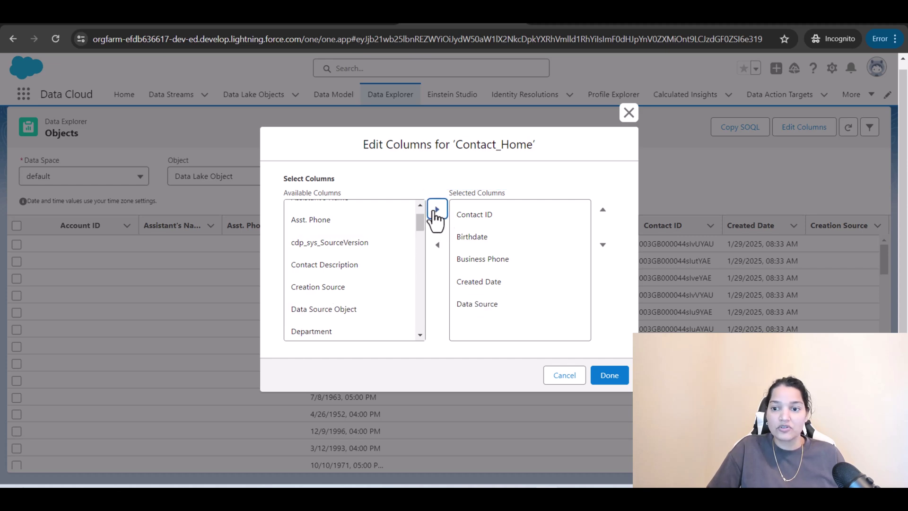
{"action": "scroll", "coordinate": [338, 326], "scroll_direction": "down", "scroll_amount": 3}
{"action": "left_click", "coordinate": [318, 237]}
{"action": "left_click", "coordinate": [437, 209]}
- Add First Name, Full Name and Last Name to the selected columns
{"action": "scroll", "coordinate": [336, 321], "scroll_direction": "down", "scroll_amount": 2}
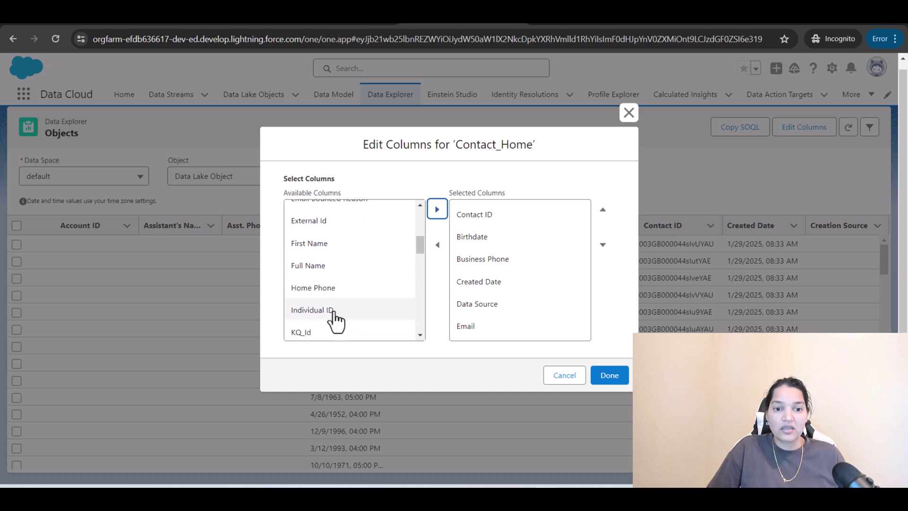
{"action": "left_click", "coordinate": [350, 245]}
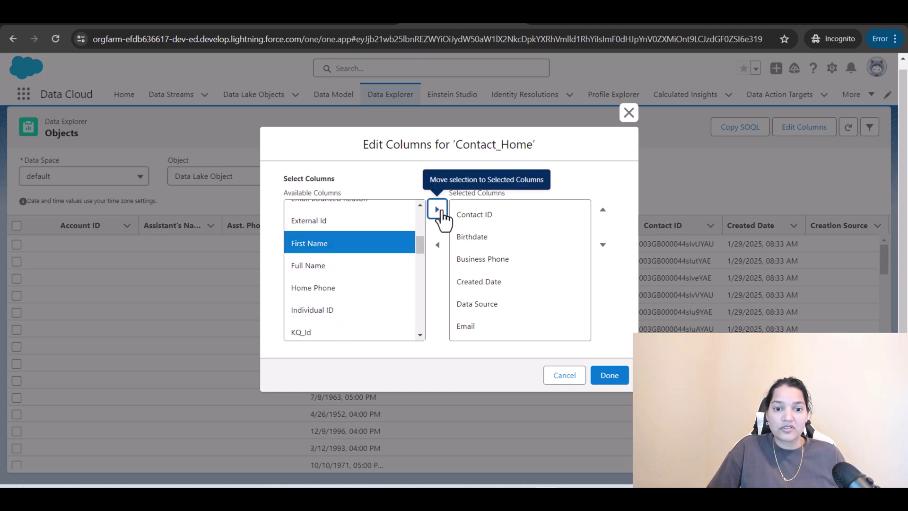
{"action": "left_click", "coordinate": [437, 211]}
{"action": "left_click", "coordinate": [353, 246]}
{"action": "left_click", "coordinate": [437, 211]}
{"action": "scroll", "coordinate": [360, 274], "scroll_direction": "down", "scroll_amount": 2}
{"action": "scroll", "coordinate": [352, 294], "scroll_direction": "down", "scroll_amount": 3}
{"action": "left_click", "coordinate": [322, 259]}
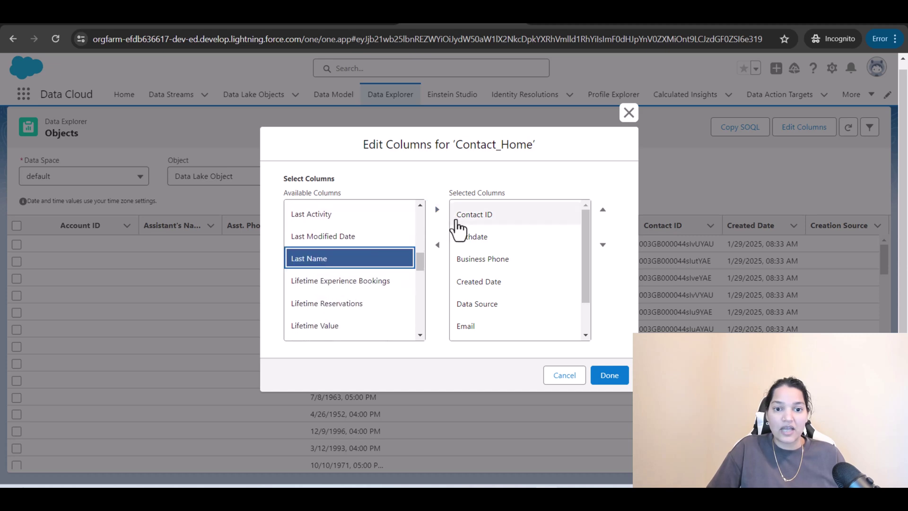
{"action": "left_click", "coordinate": [438, 211]}
- Add Photo URL to the selected columns
{"action": "scroll", "coordinate": [359, 304], "scroll_direction": "down", "scroll_amount": 5}
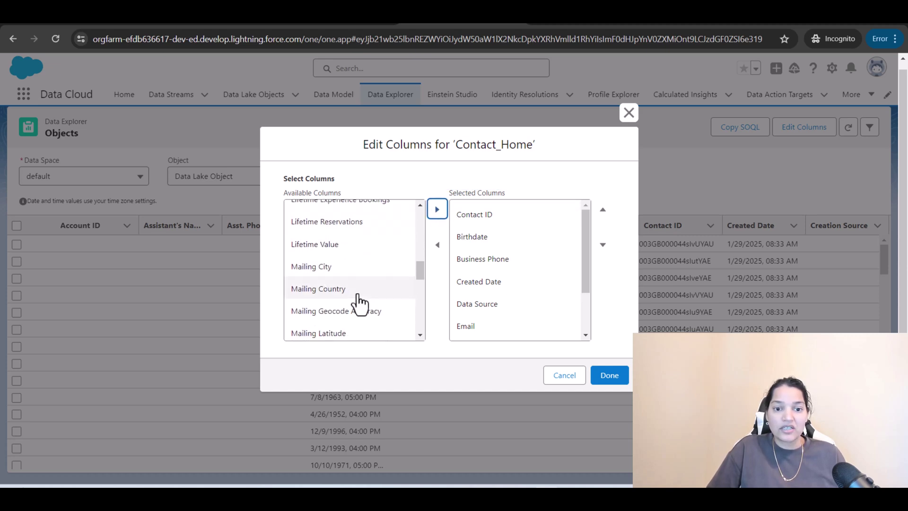
{"action": "scroll", "coordinate": [361, 302], "scroll_direction": "down", "scroll_amount": 8}
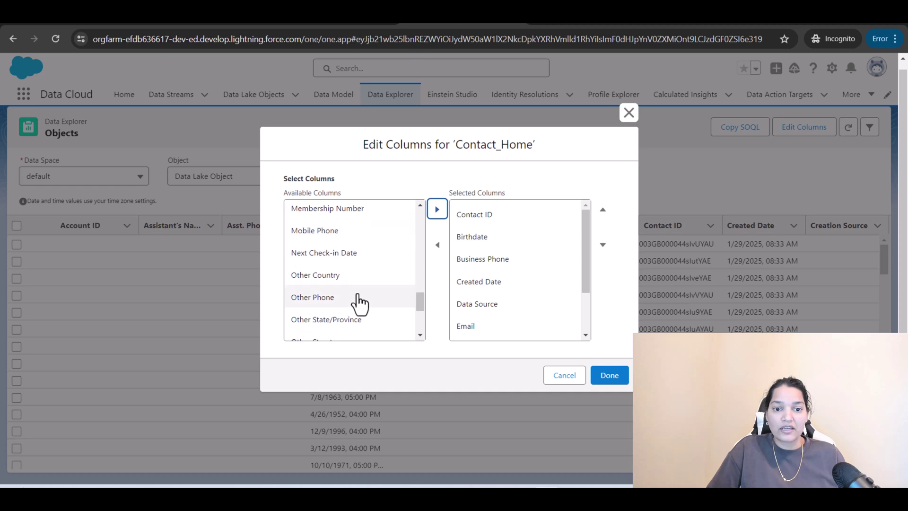
{"action": "scroll", "coordinate": [374, 293], "scroll_direction": "down", "scroll_amount": 3}
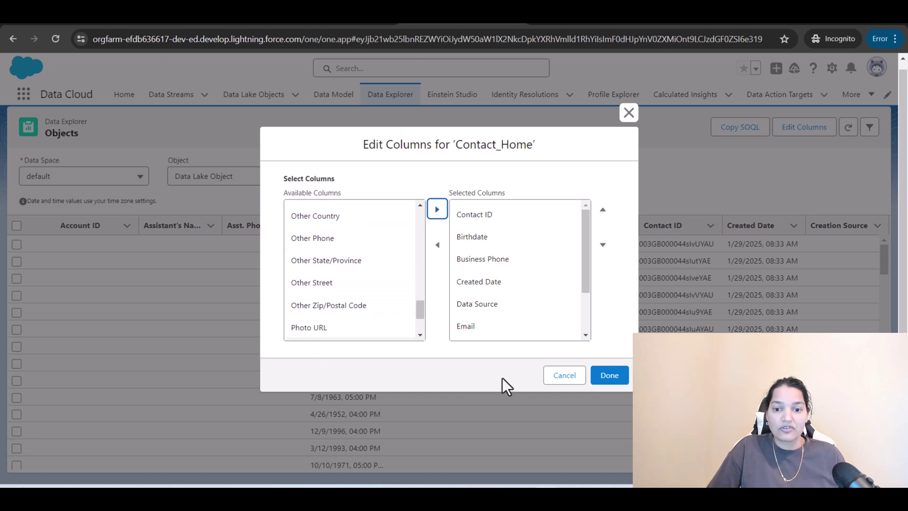
{"action": "left_click", "coordinate": [333, 328]}
{"action": "left_click", "coordinate": [437, 210]}
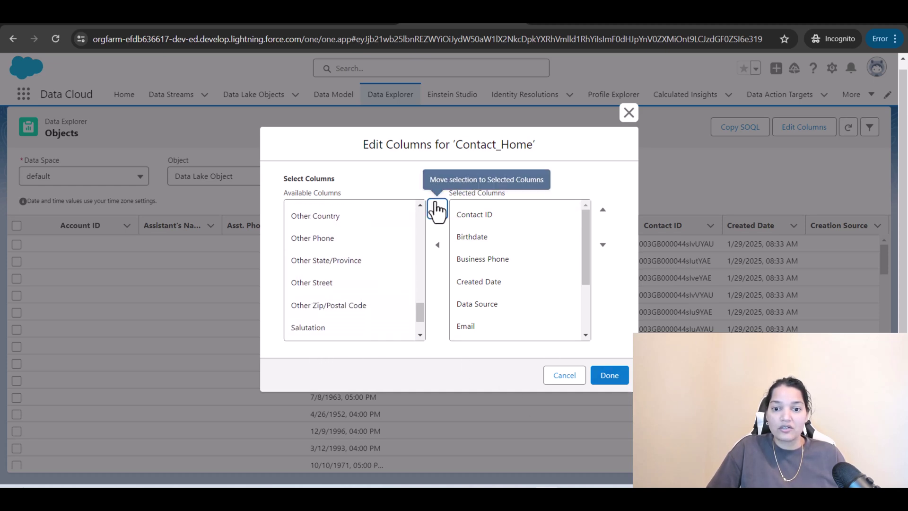
- Move Full Name up to directly below Contact ID in the selected columns
{"action": "scroll", "coordinate": [544, 294], "scroll_direction": "down", "scroll_amount": 2}
{"action": "left_click", "coordinate": [544, 260]}
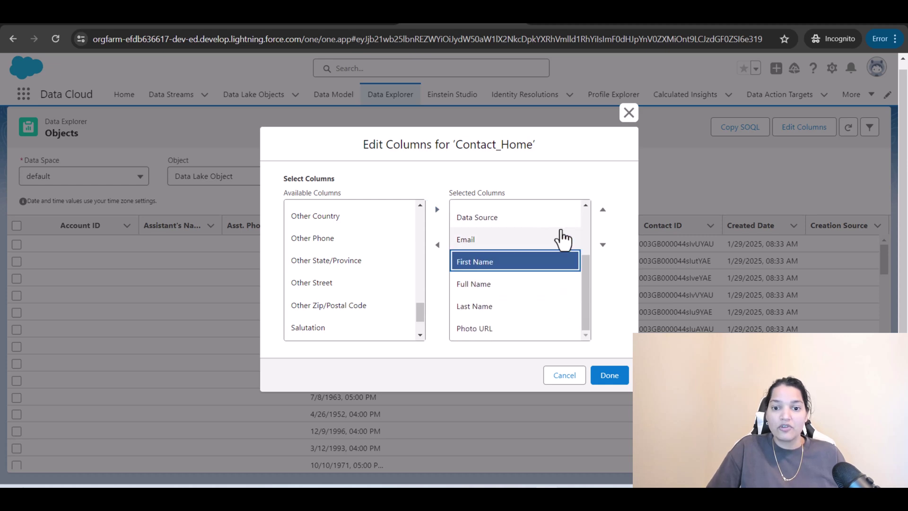
{"action": "left_click", "coordinate": [603, 210]}
{"action": "left_click", "coordinate": [603, 209]}
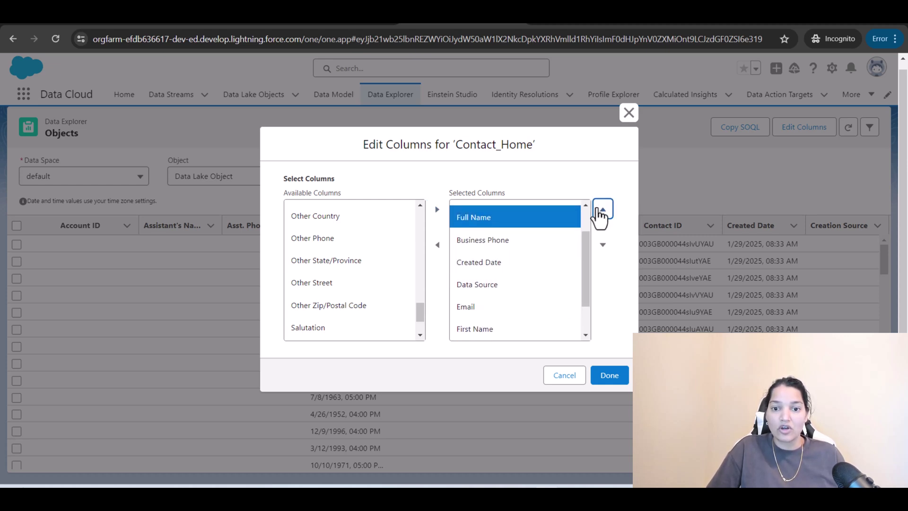
{"action": "left_click_drag", "start_coordinate": [582, 258], "coordinate": [585, 233]}
{"action": "left_click", "coordinate": [603, 210]}
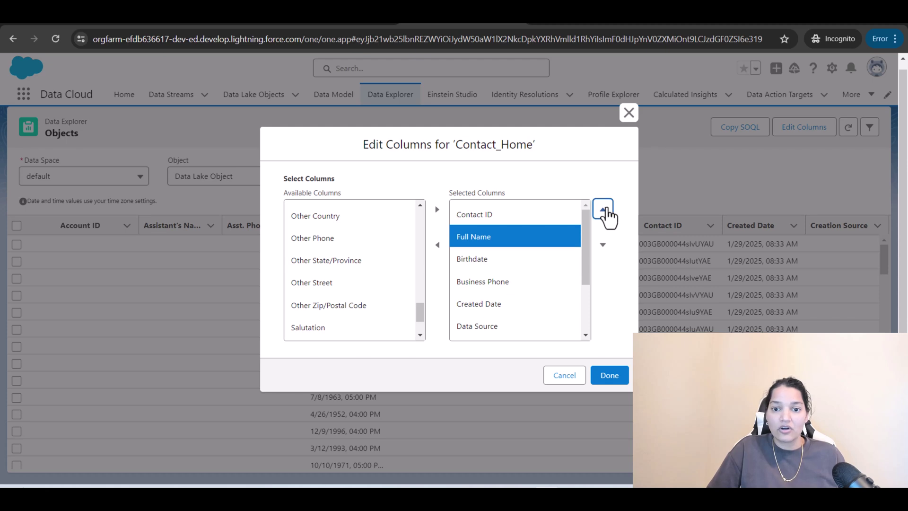
- Remove First Name and Last Name from the selected columns
{"action": "left_click_drag", "start_coordinate": [584, 265], "coordinate": [584, 325]}
{"action": "left_click", "coordinate": [486, 286]}
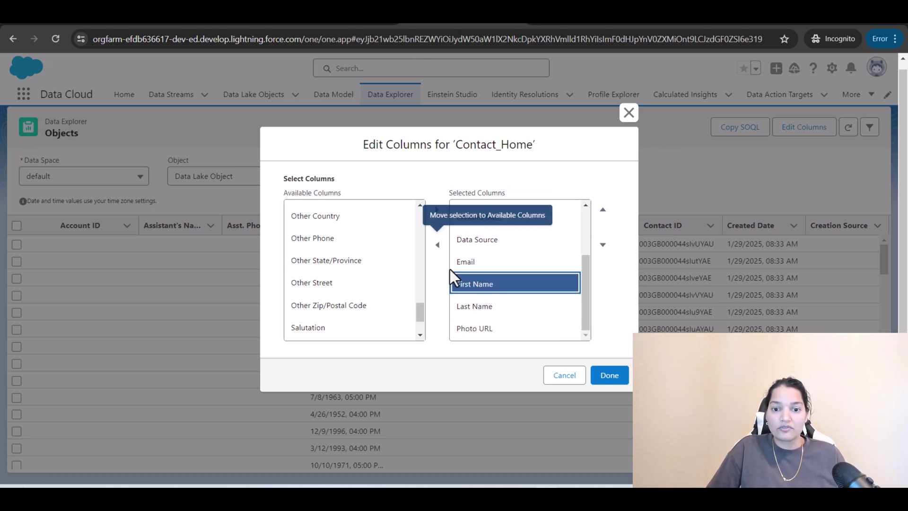
{"action": "left_click", "coordinate": [438, 244]}
{"action": "left_click", "coordinate": [474, 305]}
{"action": "left_click", "coordinate": [437, 245]}
- Move Email up to directly below Full Name in the selected columns
{"action": "left_click", "coordinate": [469, 307]}
{"action": "left_click", "coordinate": [603, 211]}
{"action": "left_click", "coordinate": [602, 210]}
{"action": "left_click", "coordinate": [602, 210]}
{"action": "scroll", "coordinate": [583, 230], "scroll_direction": "up", "scroll_amount": 2}
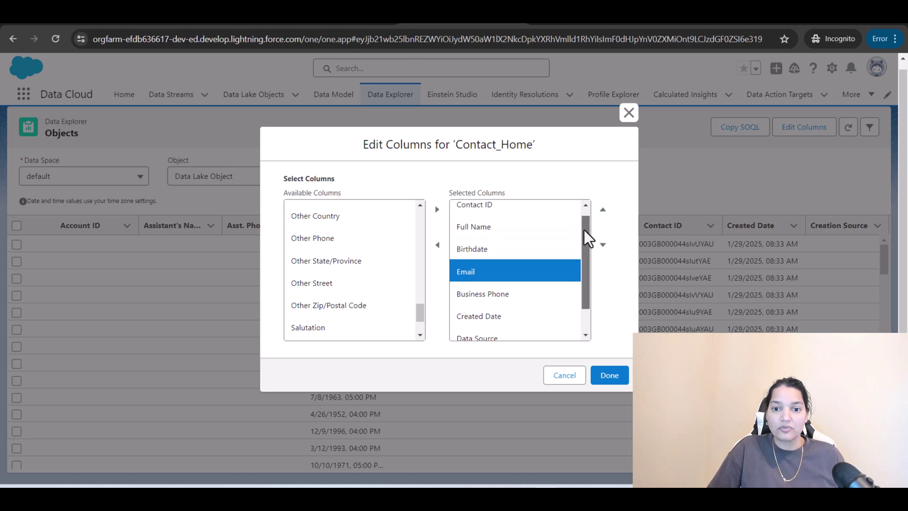
{"action": "left_click", "coordinate": [603, 209]}
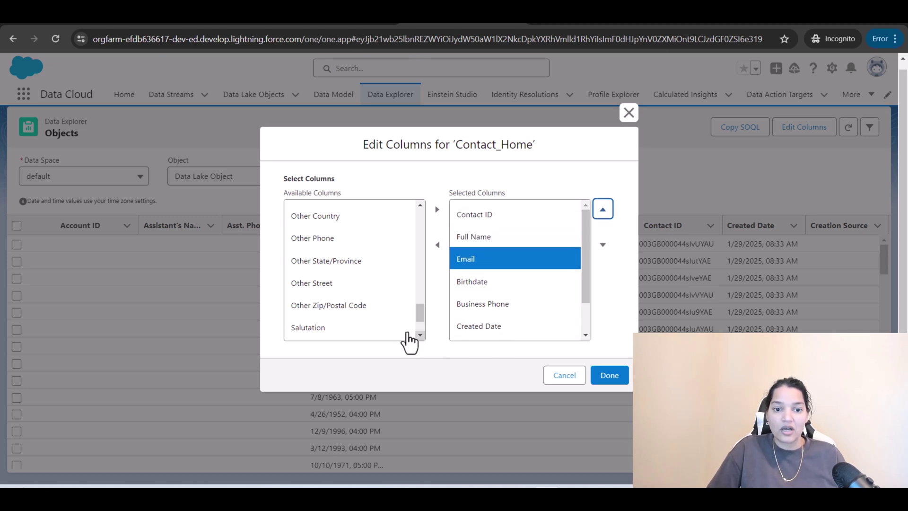
- Add Home Phone to the selected columns and apply the column changes to Contact_Home
{"action": "left_click_drag", "start_coordinate": [423, 314], "coordinate": [429, 238]}
{"action": "scroll", "coordinate": [419, 288], "scroll_direction": "up", "scroll_amount": 1}
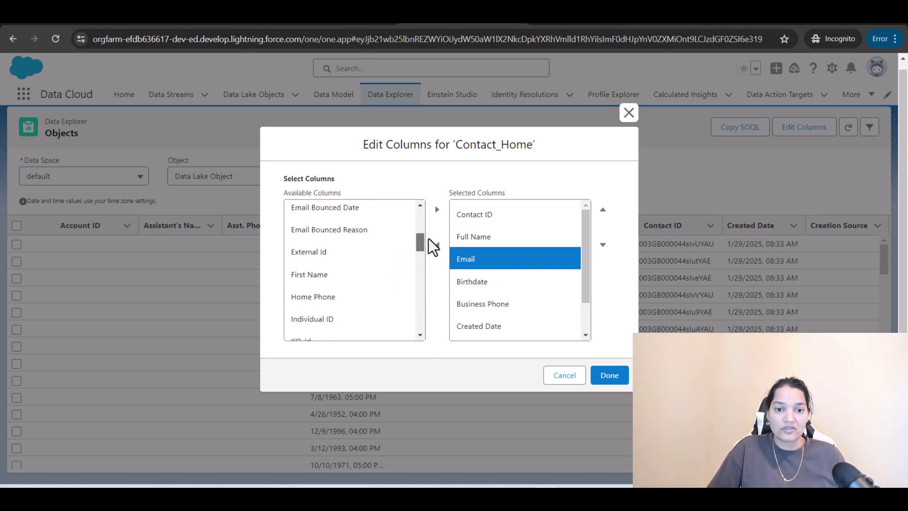
{"action": "left_click", "coordinate": [330, 307]}
{"action": "left_click", "coordinate": [437, 210]}
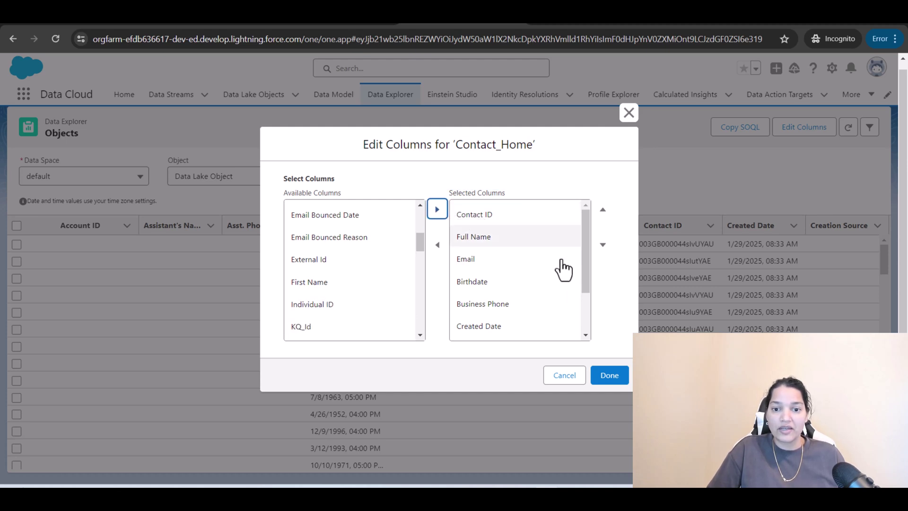
{"action": "left_click_drag", "start_coordinate": [582, 272], "coordinate": [580, 325]}
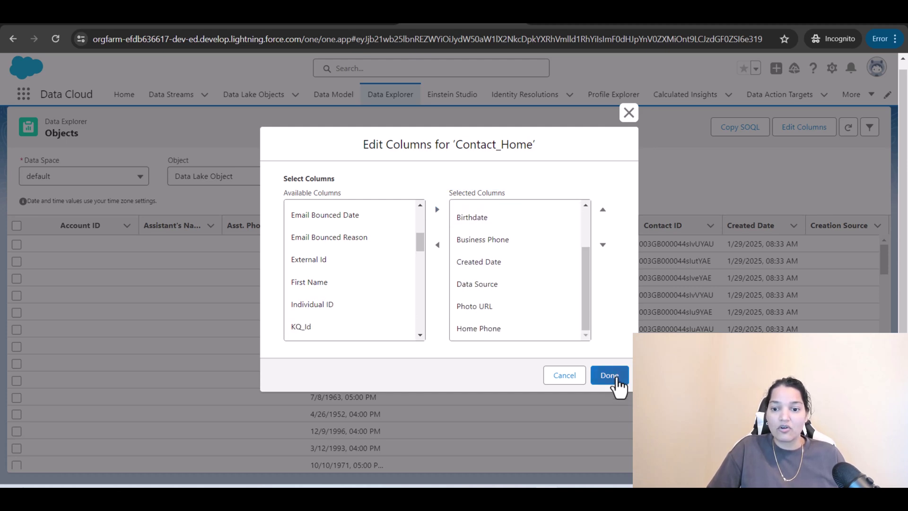
{"action": "left_click", "coordinate": [615, 381]}
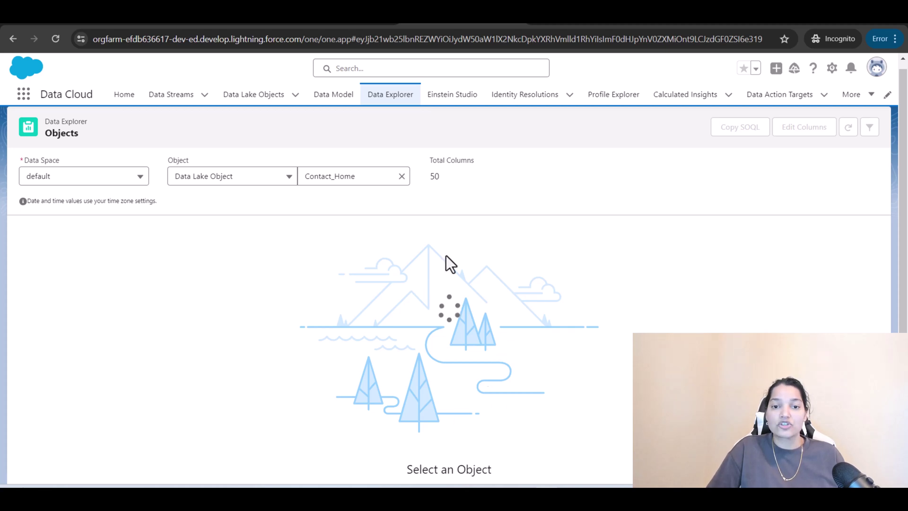
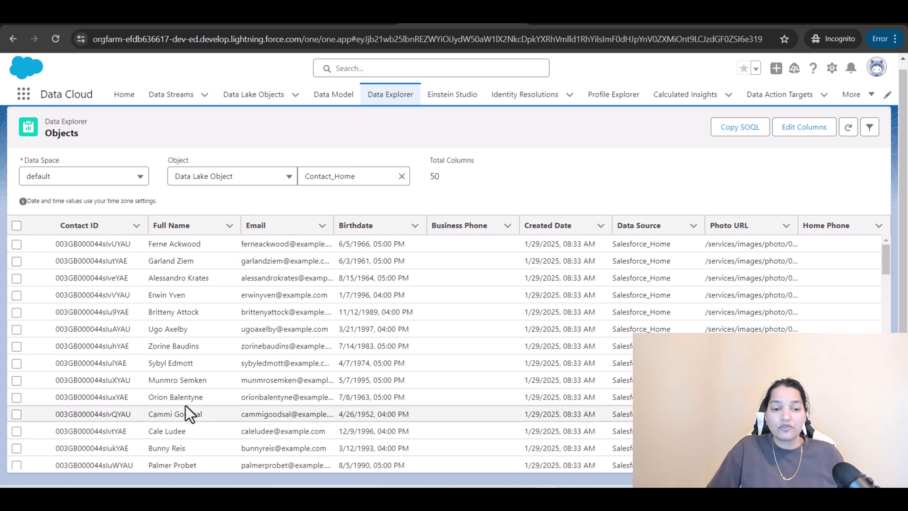
{"action": "left_click", "coordinate": [358, 226]}
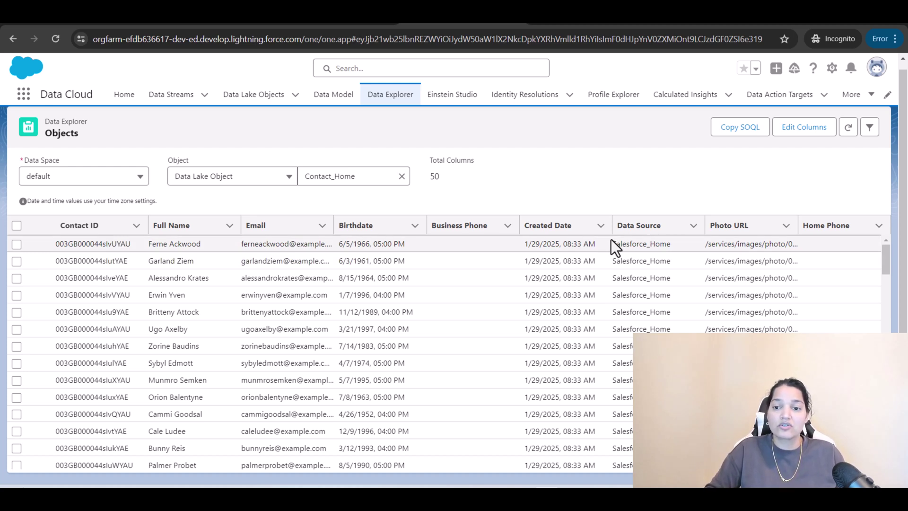
{"action": "left_click_drag", "start_coordinate": [673, 241], "coordinate": [613, 244]}
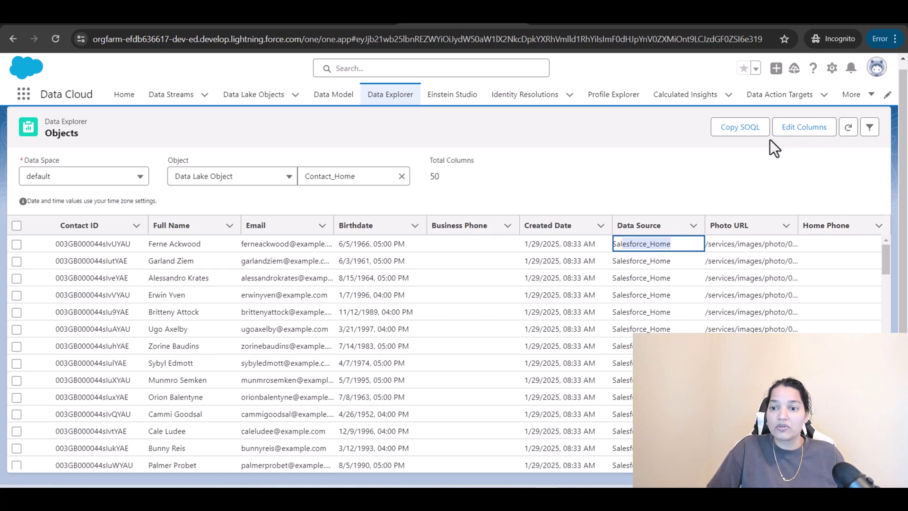
- Remove Business Phone and Home Phone from the selected columns of Contact_Home
{"action": "left_click", "coordinate": [804, 128]}
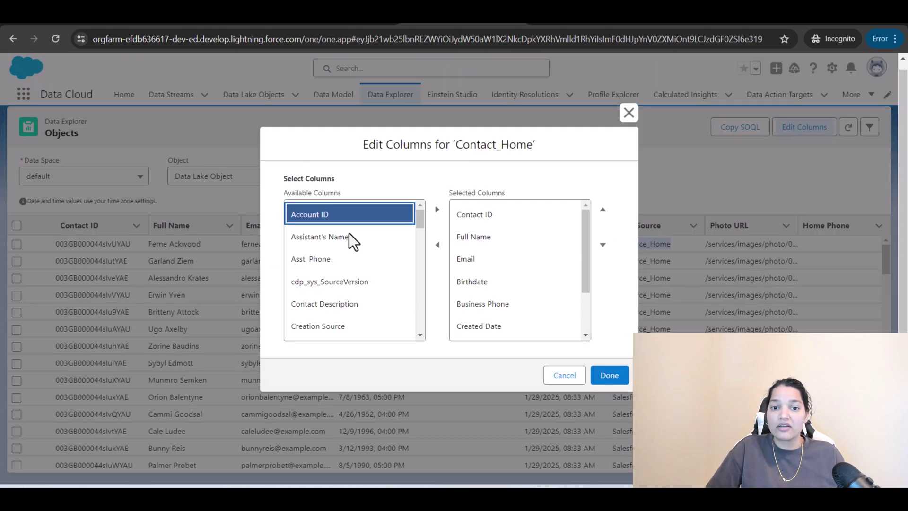
{"action": "left_click", "coordinate": [487, 305]}
{"action": "left_click", "coordinate": [437, 244]}
{"action": "left_click_drag", "start_coordinate": [586, 285], "coordinate": [585, 311]}
{"action": "left_click", "coordinate": [494, 333]}
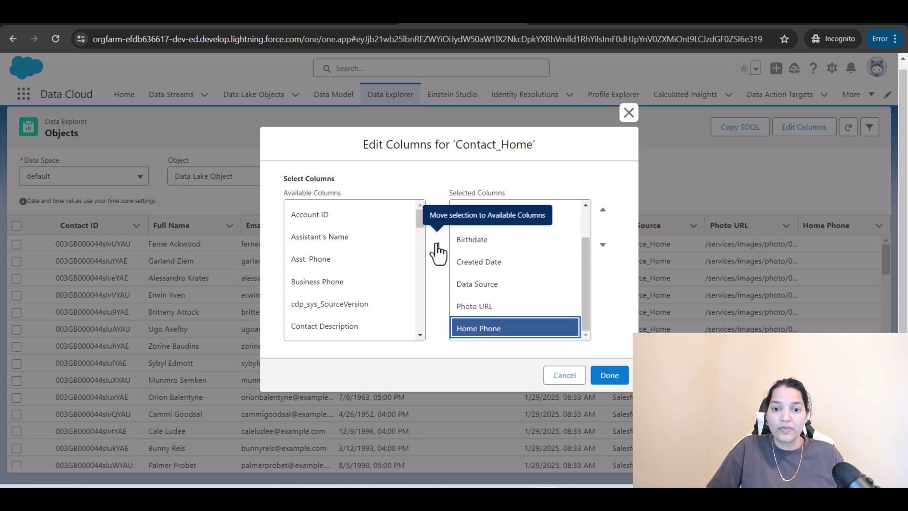
{"action": "left_click", "coordinate": [437, 244]}
- Add Mailing City to the selected columns and apply the column selection
{"action": "left_click_drag", "start_coordinate": [423, 221], "coordinate": [422, 284]}
{"action": "left_click", "coordinate": [404, 220]}
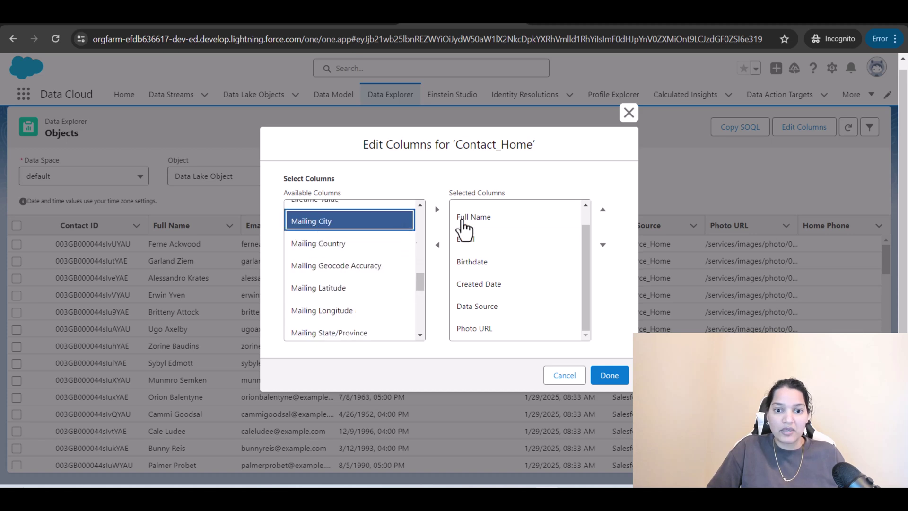
{"action": "left_click", "coordinate": [437, 209]}
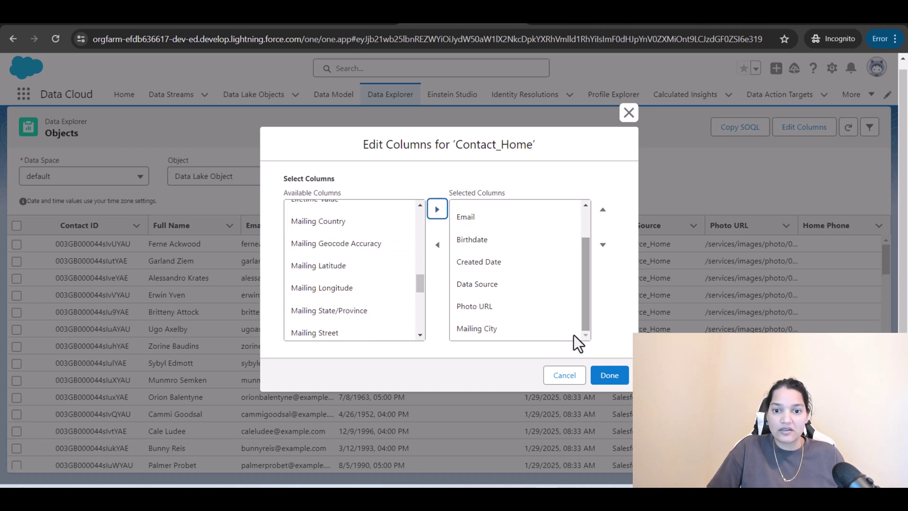
{"action": "left_click", "coordinate": [607, 373]}
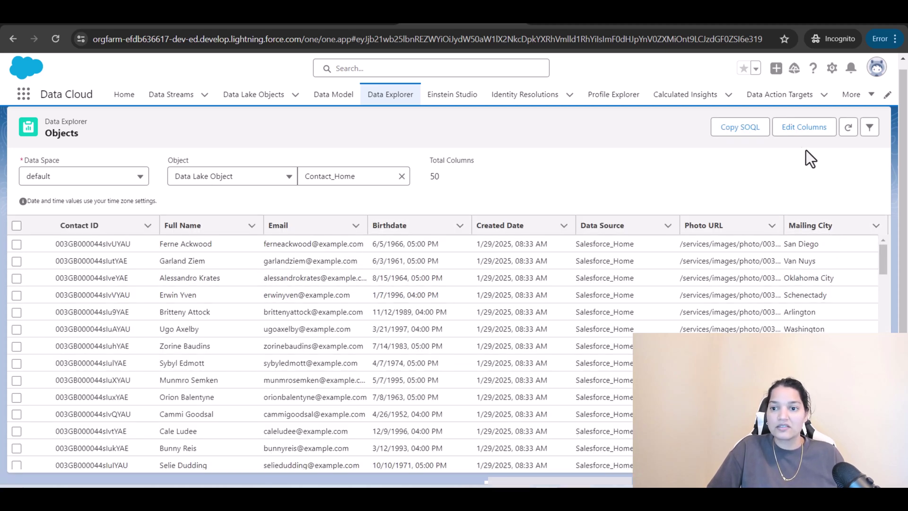
- Add Mailing Country and Mailing State/Province to the selected columns of Contact_Home
{"action": "left_click", "coordinate": [804, 127]}
{"action": "left_click_drag", "start_coordinate": [419, 218], "coordinate": [418, 279]}
{"action": "left_click", "coordinate": [339, 263]}
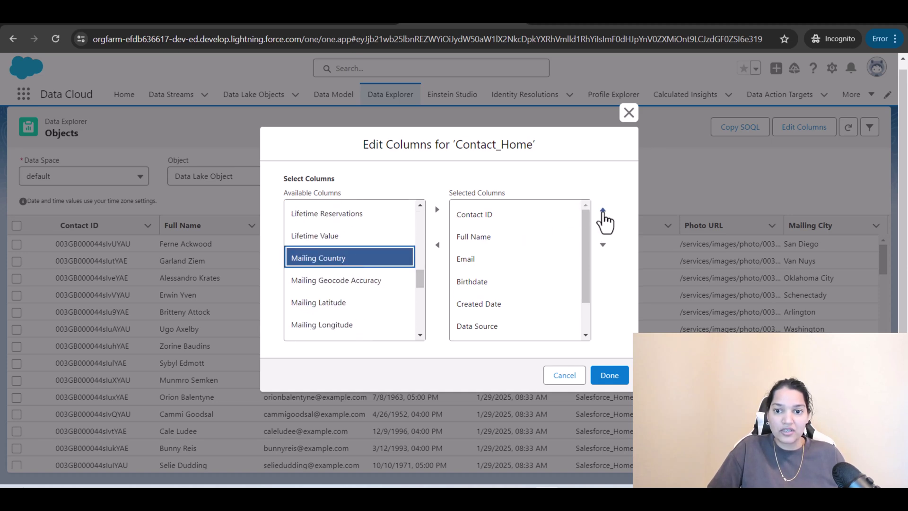
{"action": "left_click", "coordinate": [438, 210]}
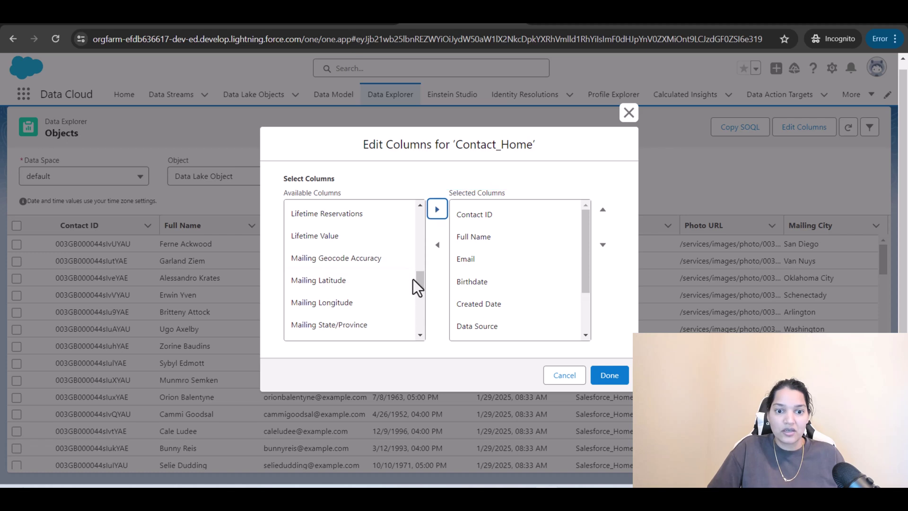
{"action": "left_click", "coordinate": [403, 321]}
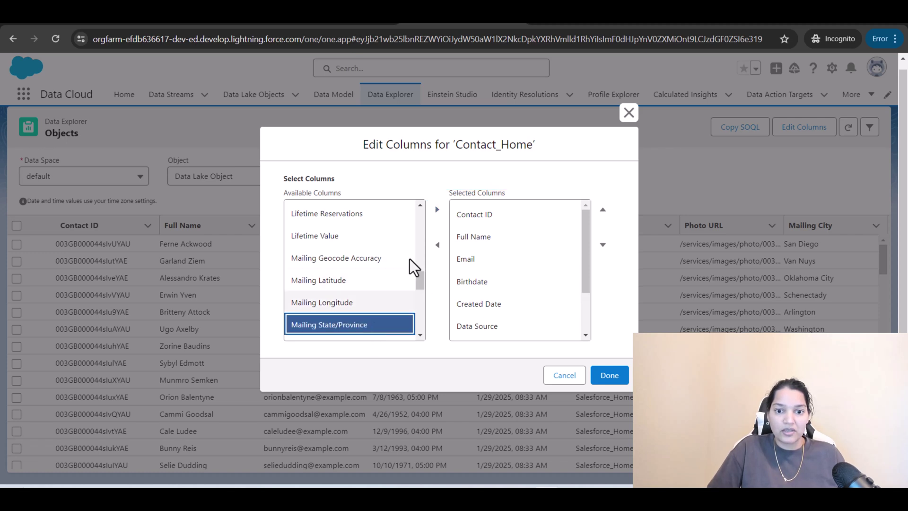
{"action": "left_click", "coordinate": [437, 210]}
{"action": "left_click_drag", "start_coordinate": [420, 282], "coordinate": [419, 291]}
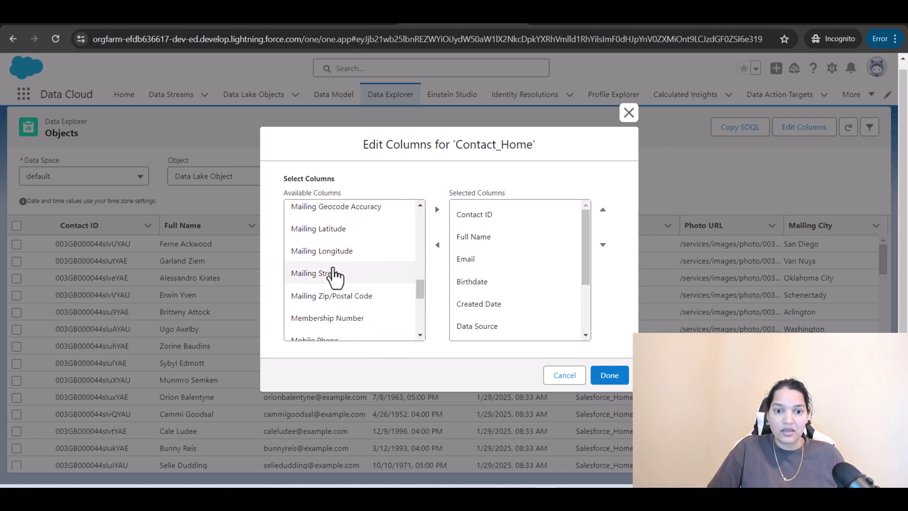
{"action": "left_click", "coordinate": [333, 275]}
{"action": "left_click", "coordinate": [438, 209]}
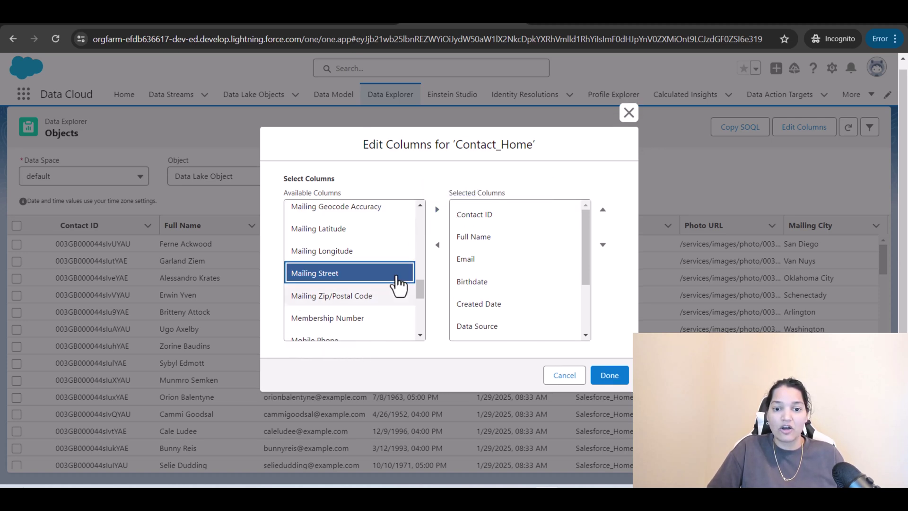
- Remove Mailing Country from the selected columns
{"action": "scroll", "coordinate": [520, 284], "scroll_direction": "down", "scroll_amount": 3}
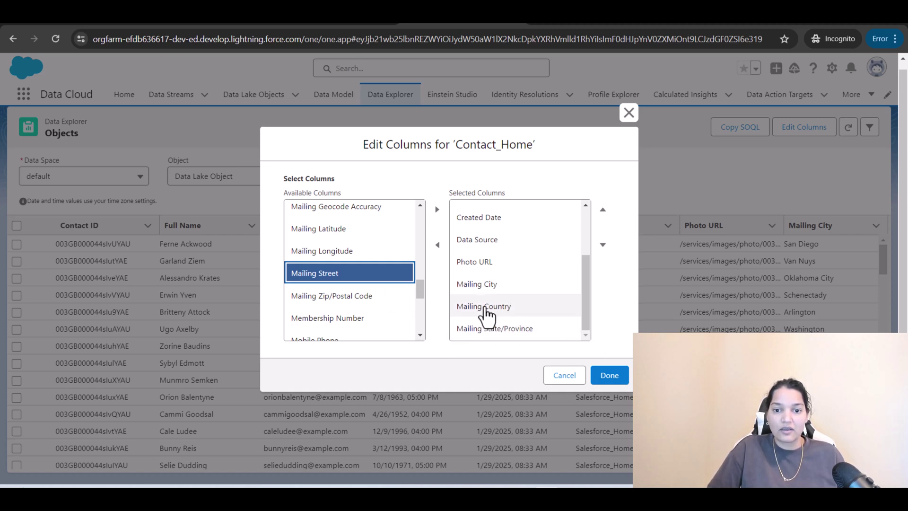
{"action": "left_click", "coordinate": [483, 306]}
{"action": "left_click", "coordinate": [437, 245]}
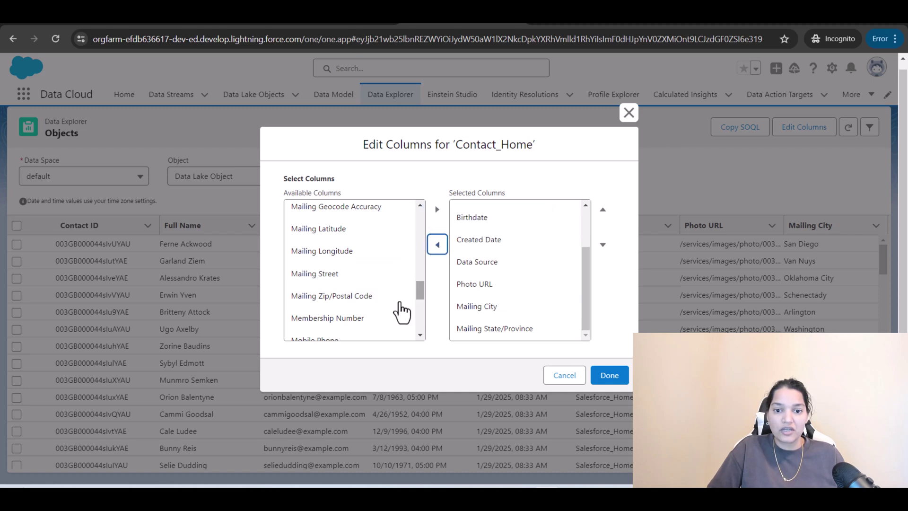
- Add Mailing Street to the selected columns and apply the column selection
{"action": "scroll", "coordinate": [390, 305], "scroll_direction": "down", "scroll_amount": 1}
{"action": "left_click", "coordinate": [327, 215]}
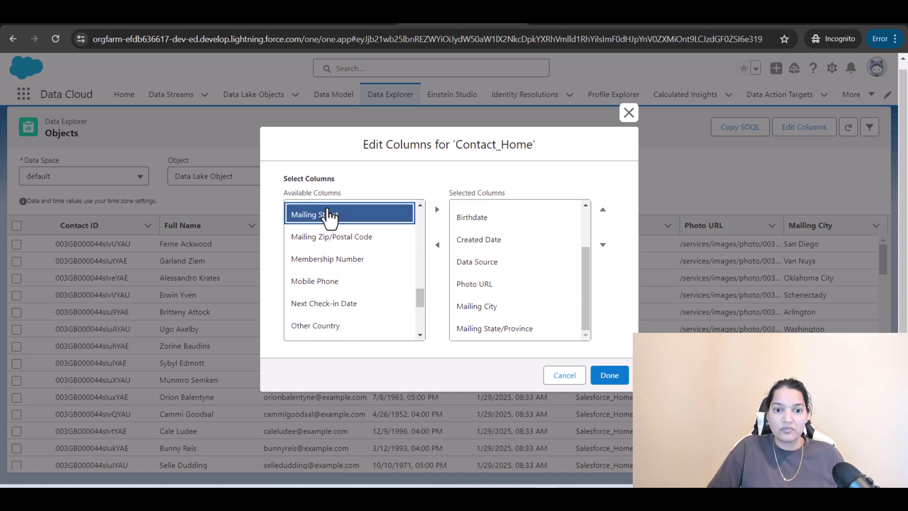
{"action": "left_click", "coordinate": [437, 209]}
{"action": "left_click", "coordinate": [610, 375]}
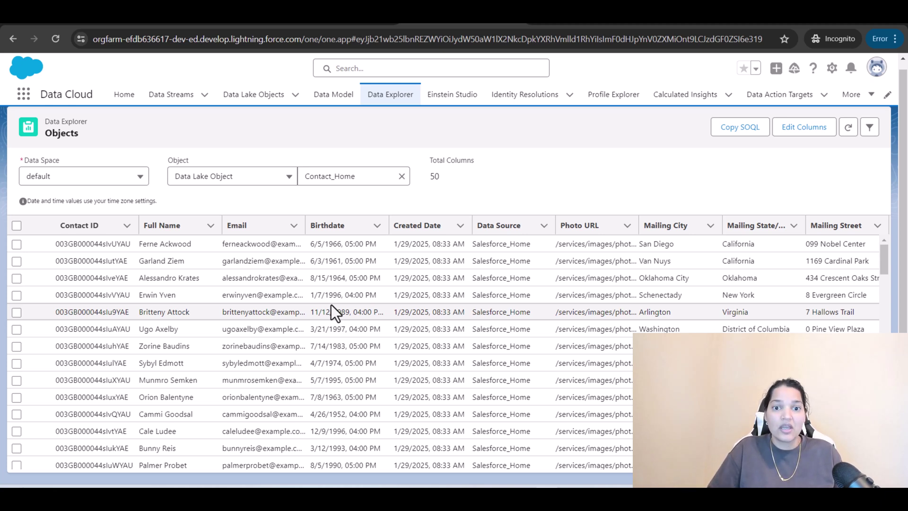
- Reset Data Explorer, set the object type to Data Model Object, and display the Contact Point Address object
{"action": "left_click", "coordinate": [383, 97]}
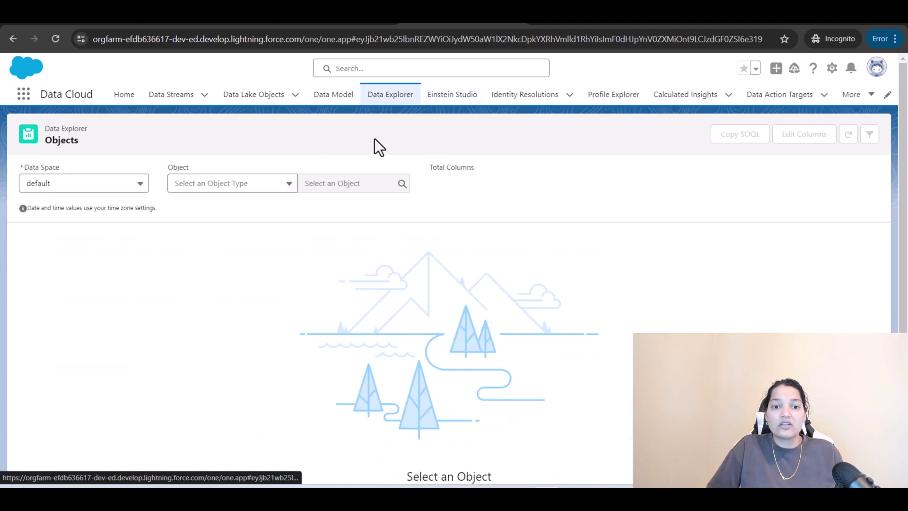
{"action": "left_click", "coordinate": [240, 186]}
{"action": "left_click", "coordinate": [242, 230]}
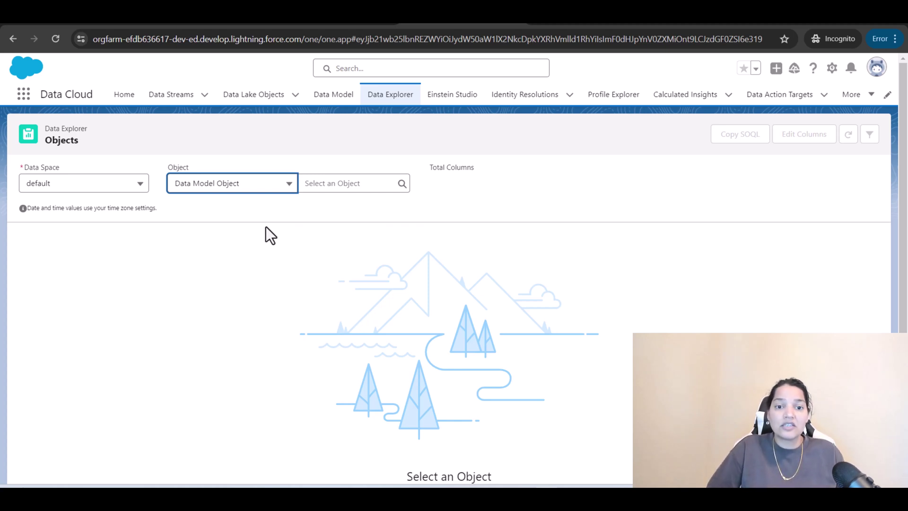
{"action": "left_click", "coordinate": [370, 182]}
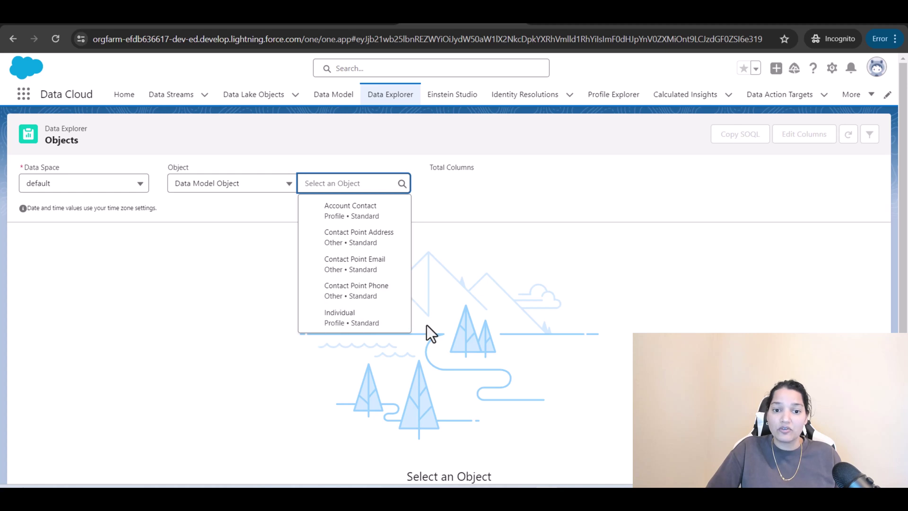
{"action": "left_click", "coordinate": [358, 244]}
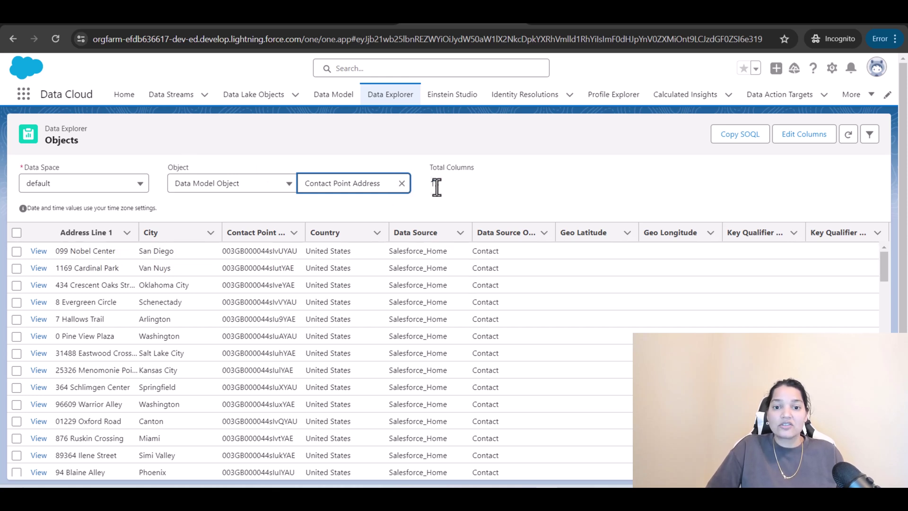
- Switch the displayed data model object to Account Contact and widen its Account Contact Id column
{"action": "left_click", "coordinate": [60, 186]}
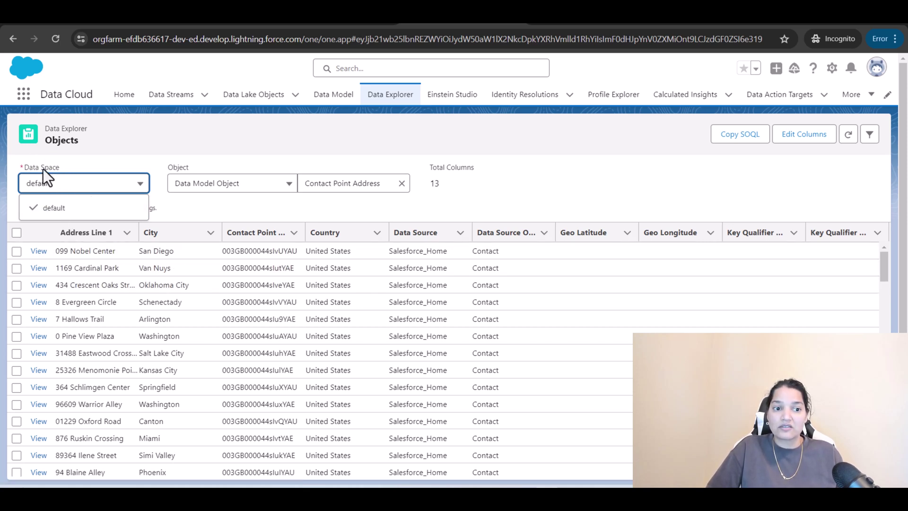
{"action": "left_click", "coordinate": [238, 215]}
{"action": "left_click", "coordinate": [401, 185]}
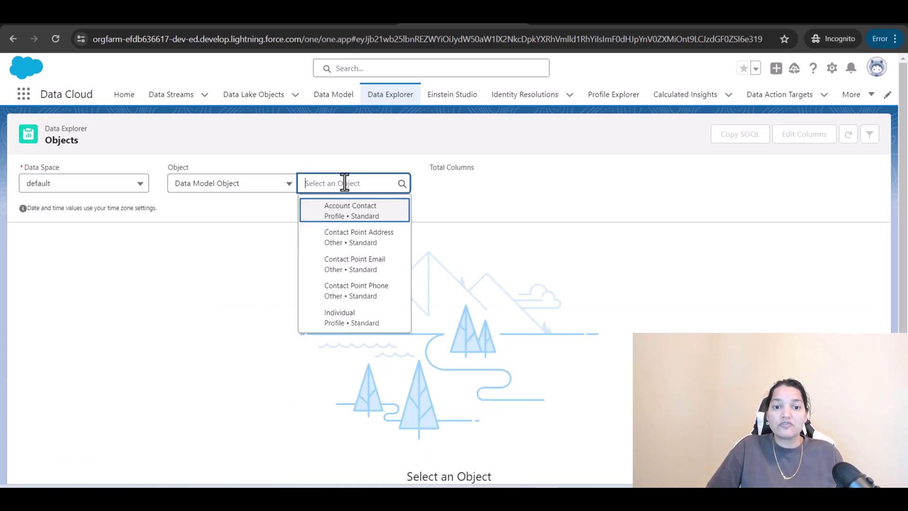
{"action": "left_click", "coordinate": [358, 207]}
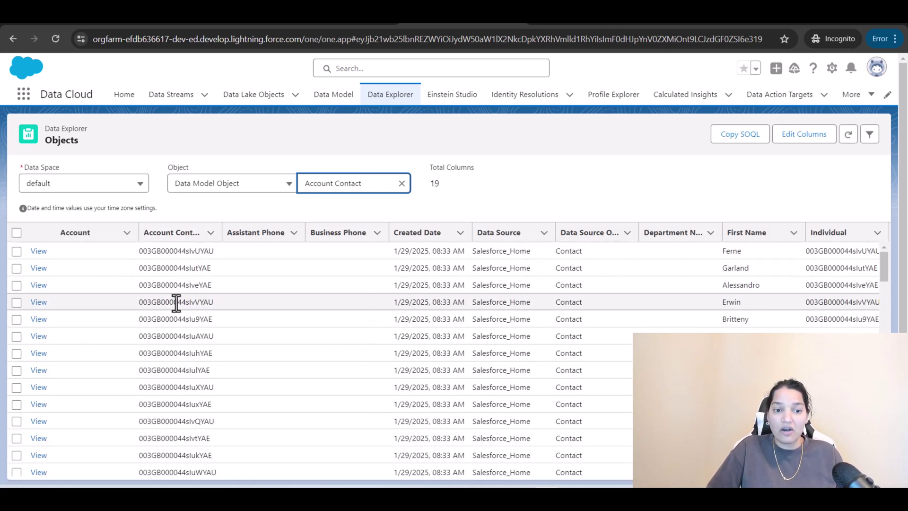
{"action": "left_click_drag", "start_coordinate": [252, 239], "coordinate": [269, 236]}
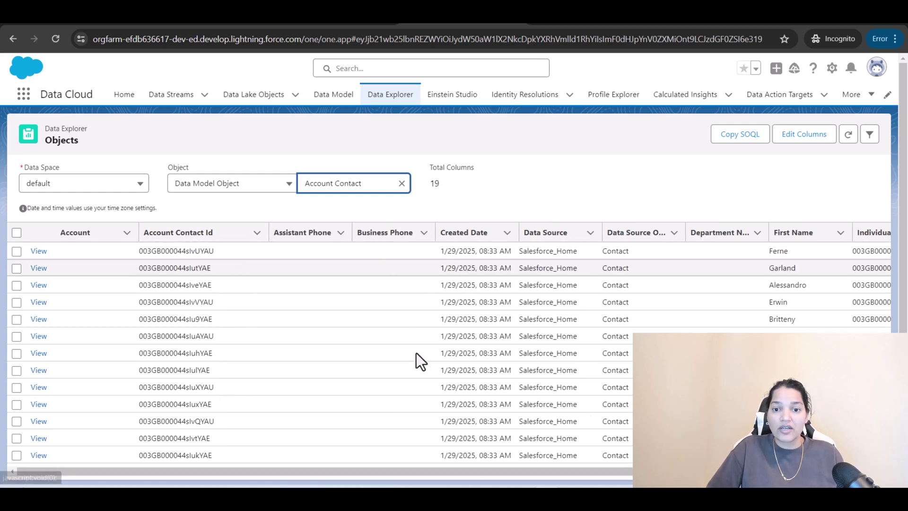
{"action": "mouse_move", "coordinate": [572, 472]}
{"action": "left_mouse_down"}
{"action": "mouse_move", "coordinate": [600, 471]}
{"action": "mouse_move", "coordinate": [572, 471]}
{"action": "left_mouse_up"}
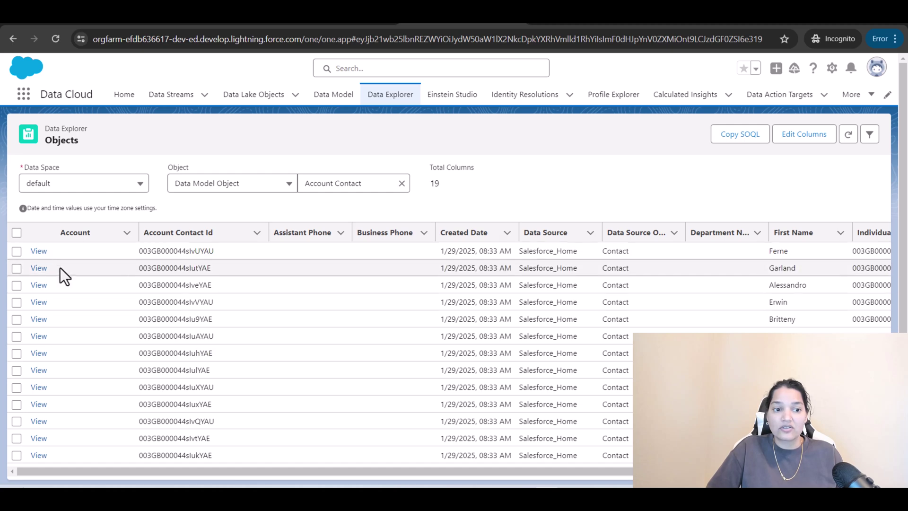
- View the details of the first Account Contact record in a separate browser tab, and close that tab
{"action": "right_click", "coordinate": [36, 251]}
{"action": "left_click", "coordinate": [113, 261]}
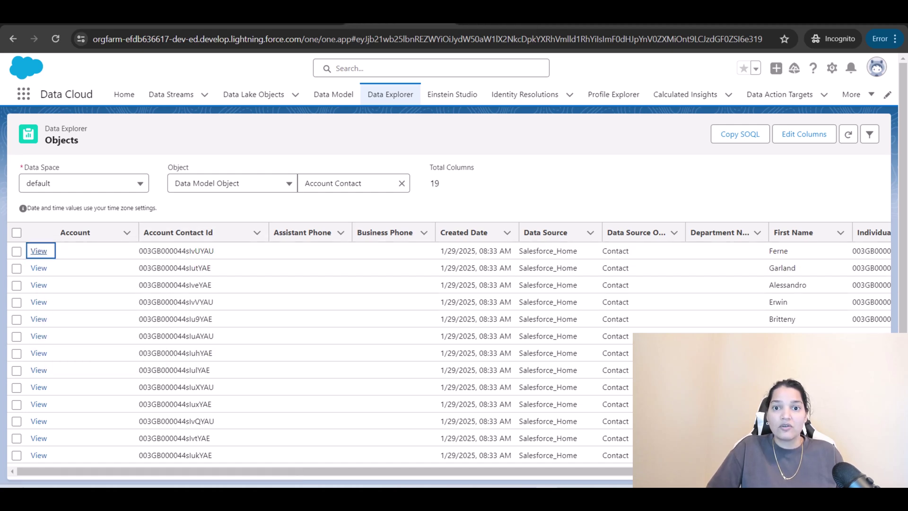
{"action": "left_click", "coordinate": [533, 22]}
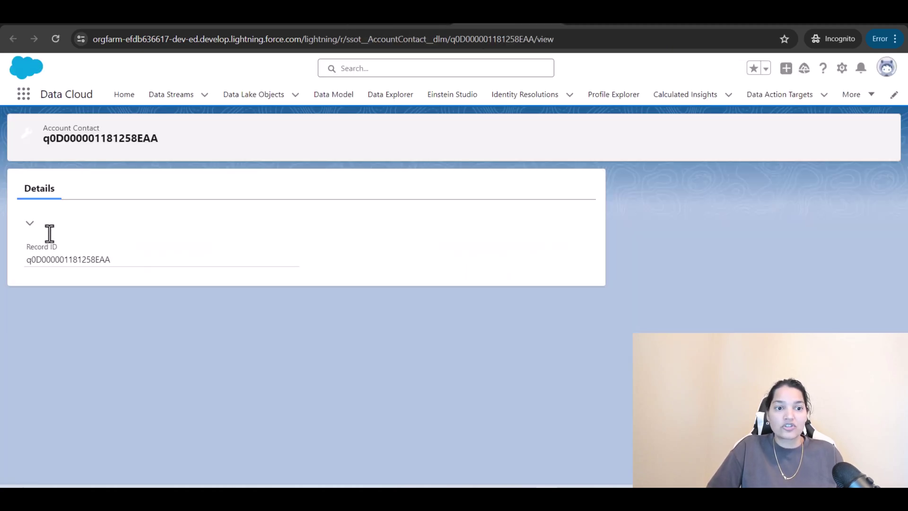
{"action": "key", "text": "ctrl+w"}
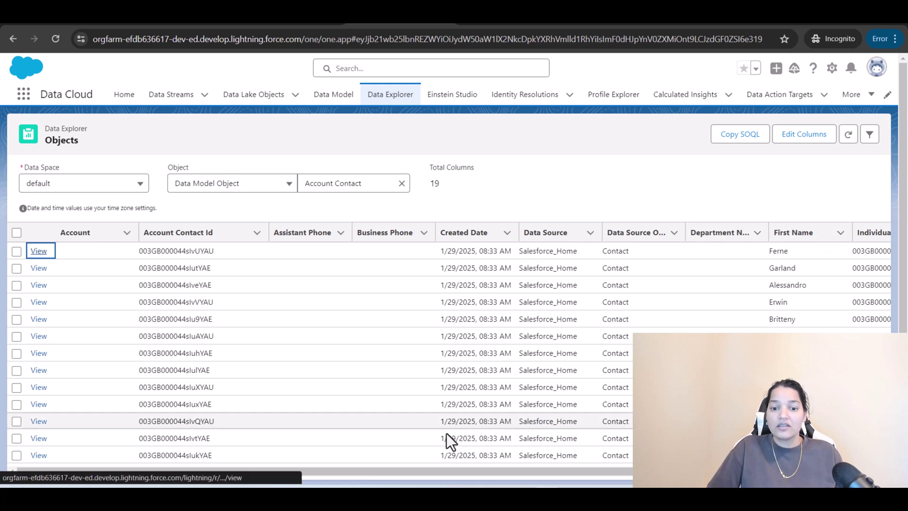
- Review the available and selected columns for Account Contact without changing them, and reset the Data Explorer object selection
{"action": "left_click_drag", "start_coordinate": [324, 472], "coordinate": [391, 468]}
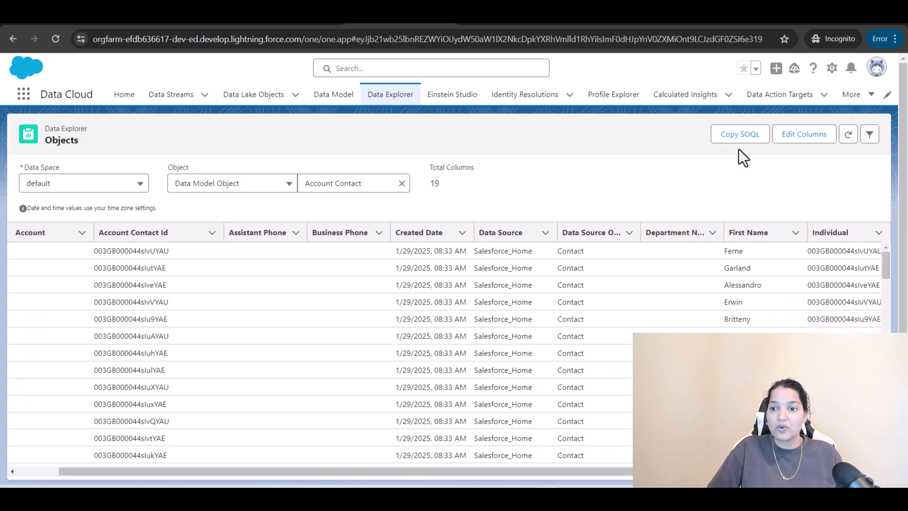
{"action": "left_click", "coordinate": [814, 138]}
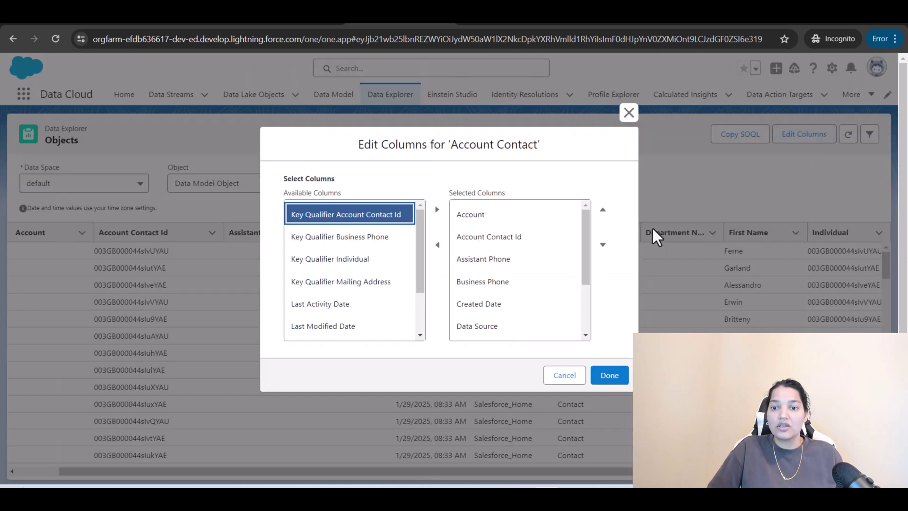
{"action": "left_click", "coordinate": [629, 113]}
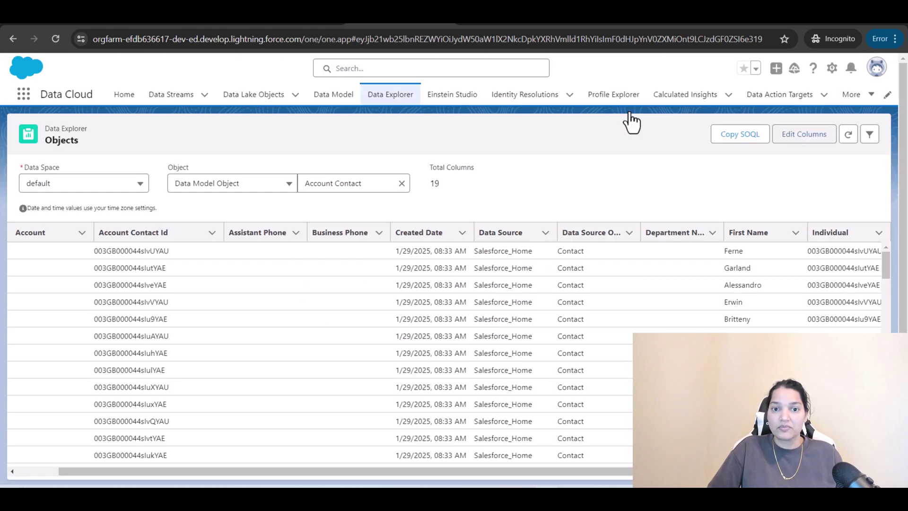
{"action": "left_click", "coordinate": [385, 100]}
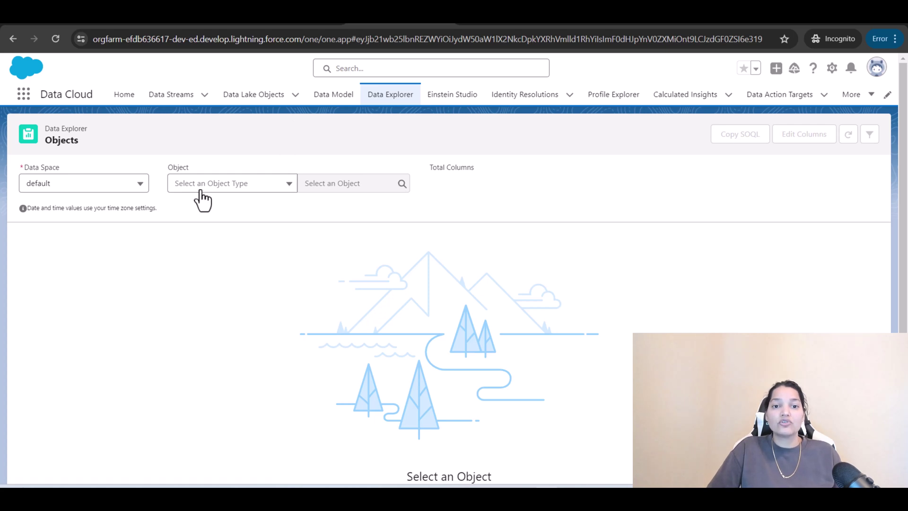
- Create a Query Editor workspace named TestContactData in the default data space
{"action": "left_click", "coordinate": [858, 96]}
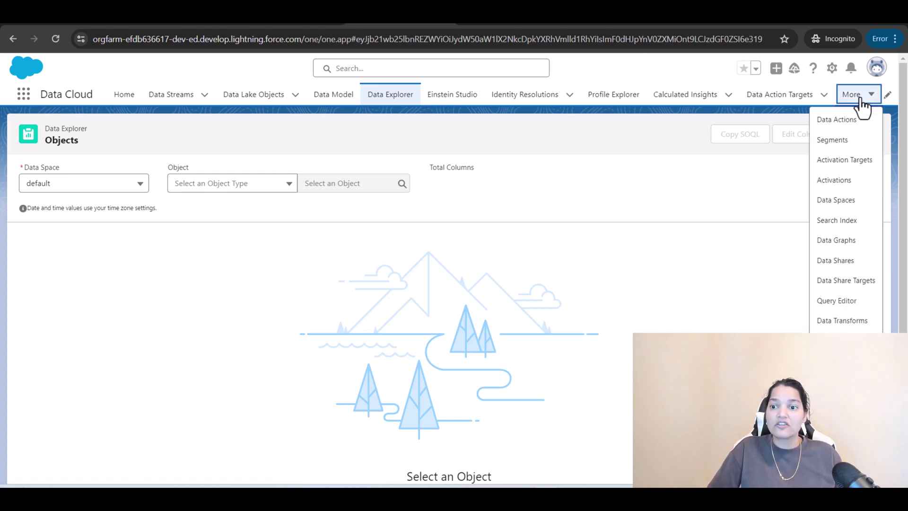
{"action": "left_click", "coordinate": [846, 302]}
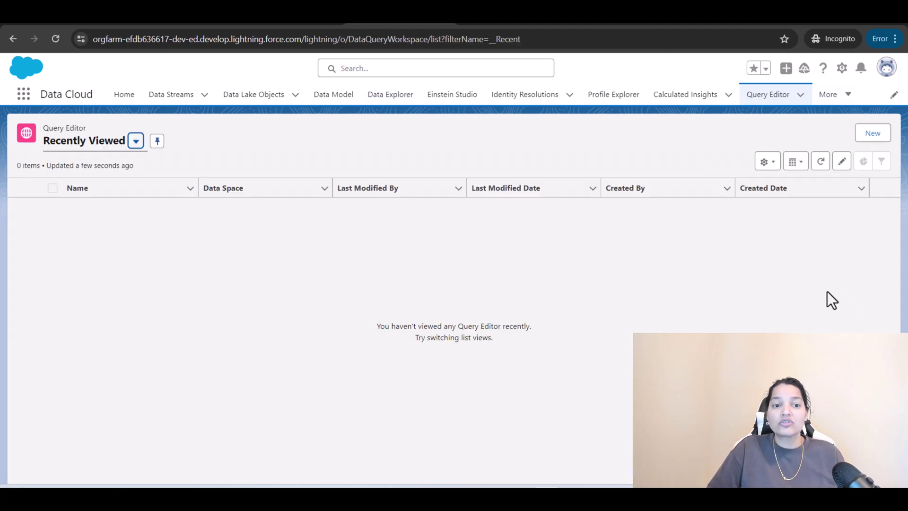
{"action": "left_click", "coordinate": [881, 138]}
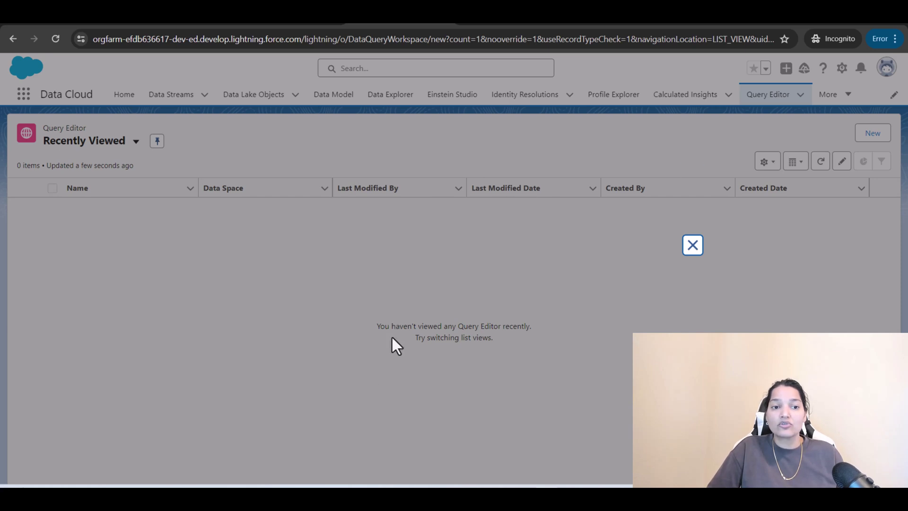
{"action": "left_click", "coordinate": [376, 262]}
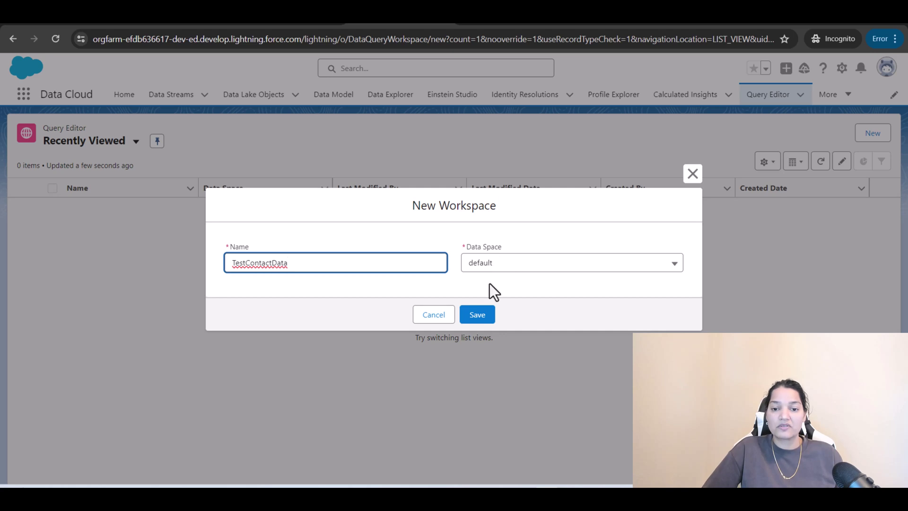
{"action": "left_click", "coordinate": [486, 315]}
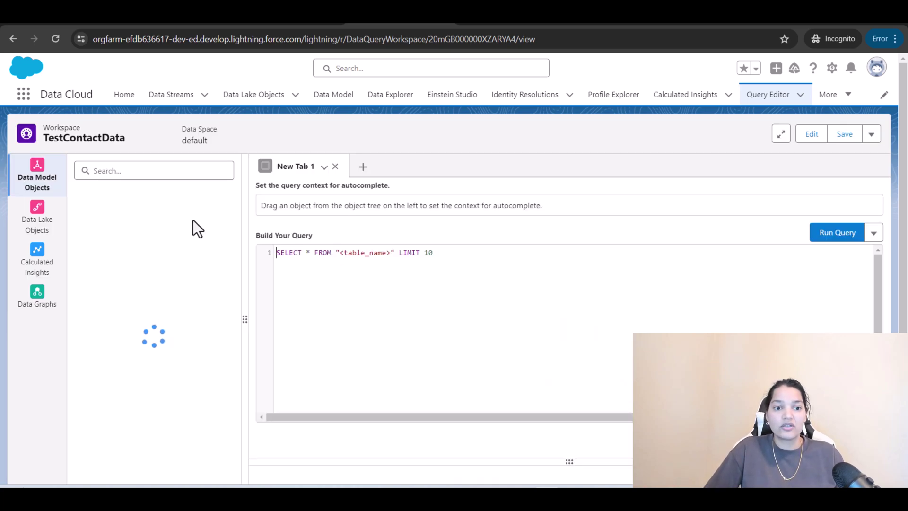
- Open the Contact_Home data lake object in the workspace and create a select-all query from it
{"action": "left_click_drag", "start_coordinate": [338, 254], "coordinate": [391, 252]}
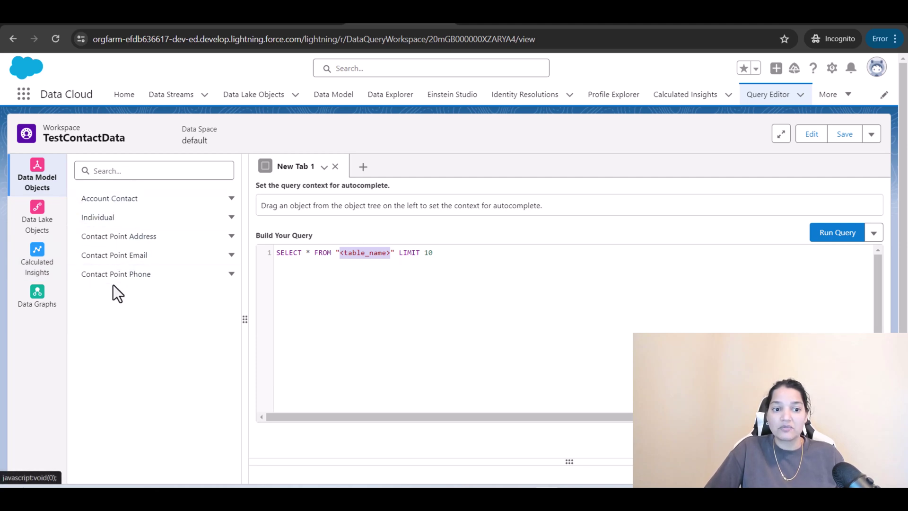
{"action": "left_click", "coordinate": [44, 226]}
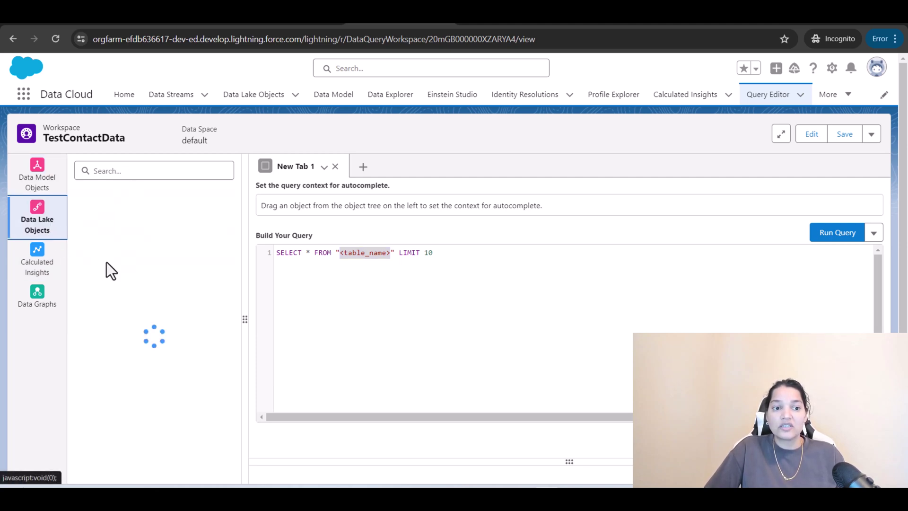
{"action": "left_click", "coordinate": [106, 201]}
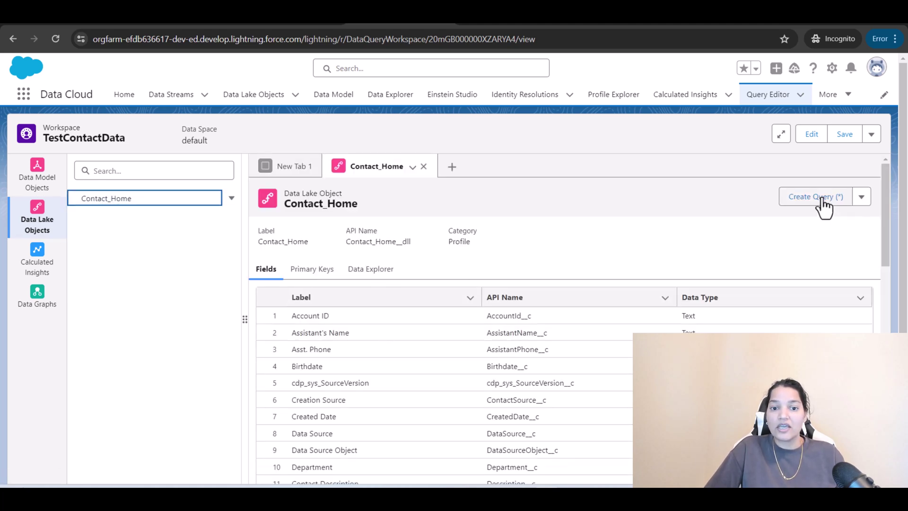
{"action": "left_click", "coordinate": [823, 203]}
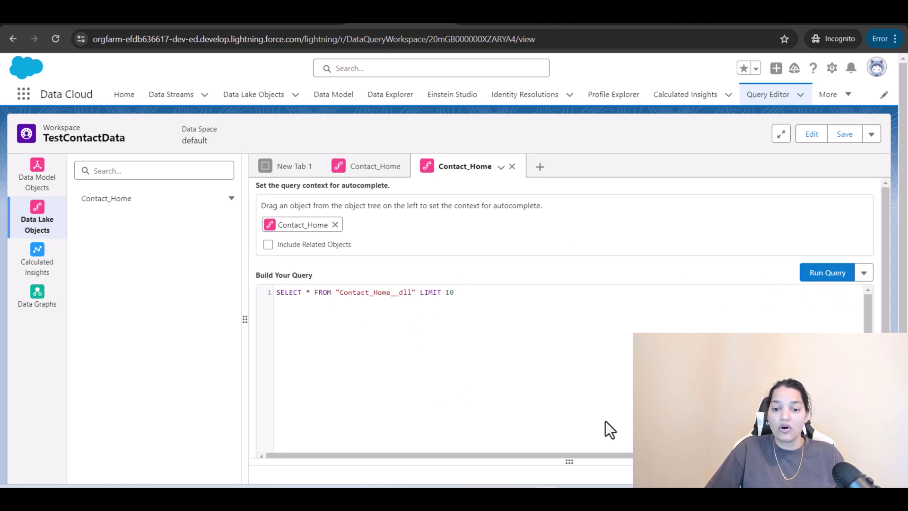
- Run the select-all query on Contact_Home__dll and review the result rows across to the First Name column
{"action": "left_click_drag", "start_coordinate": [339, 292], "coordinate": [411, 298]}
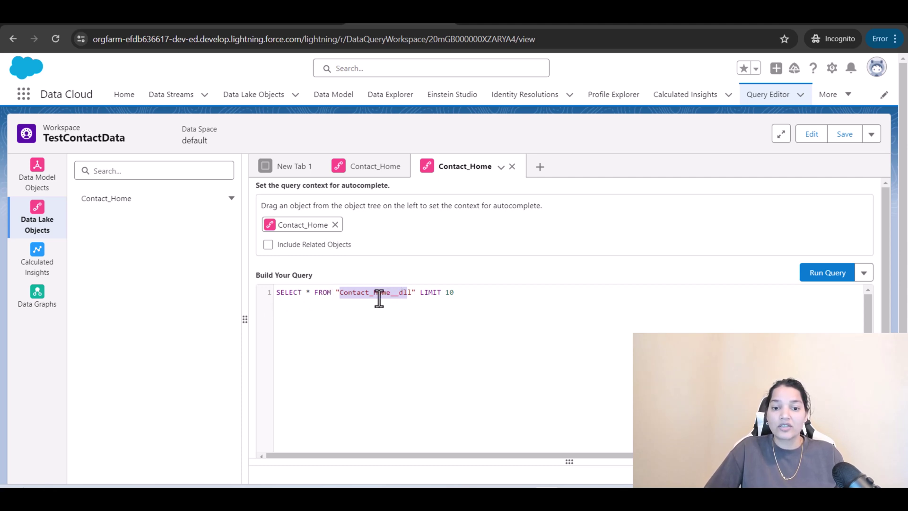
{"action": "left_click", "coordinate": [821, 276]}
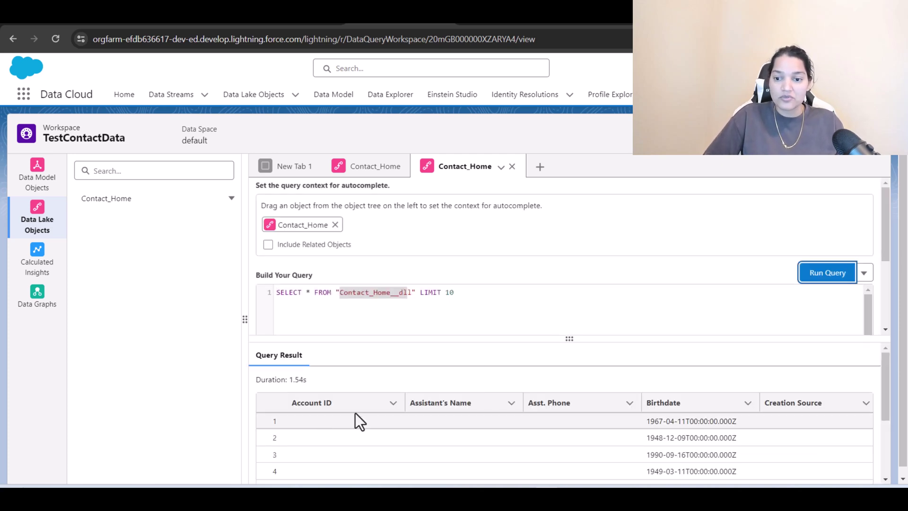
{"action": "scroll", "coordinate": [353, 419], "scroll_direction": "down", "scroll_amount": 3}
{"action": "left_click_drag", "start_coordinate": [316, 473], "coordinate": [334, 475]}
{"action": "scroll", "coordinate": [486, 461], "scroll_direction": "up", "scroll_amount": 5}
{"action": "scroll", "coordinate": [463, 459], "scroll_direction": "down", "scroll_amount": 5}
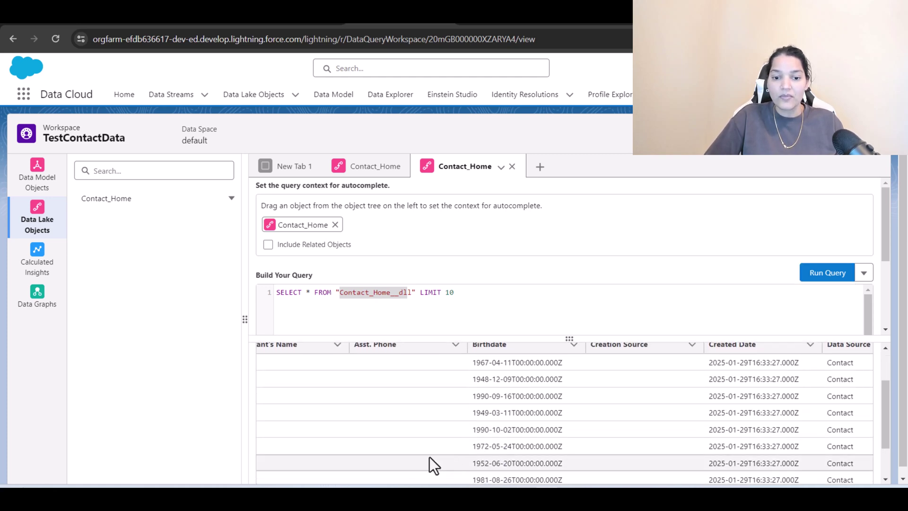
{"action": "left_click_drag", "start_coordinate": [336, 464], "coordinate": [442, 464]}
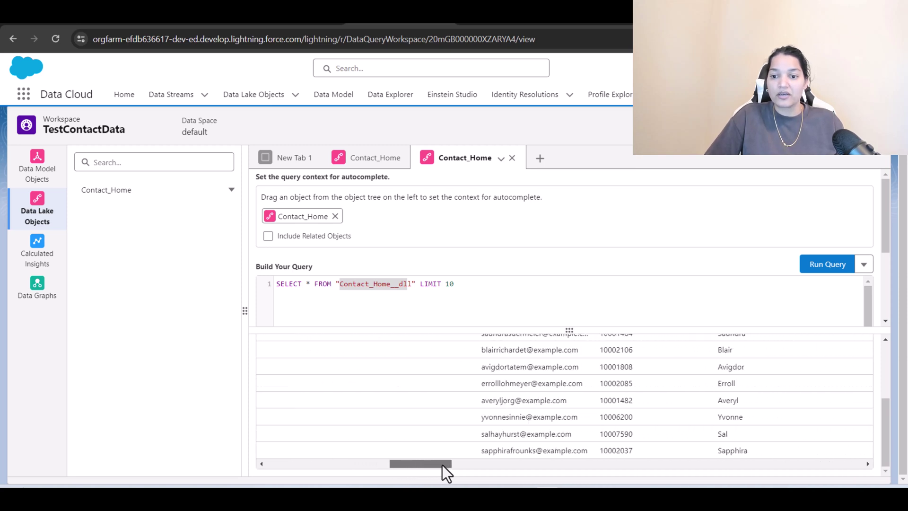
{"action": "scroll", "coordinate": [638, 419], "scroll_direction": "up", "scroll_amount": 4}
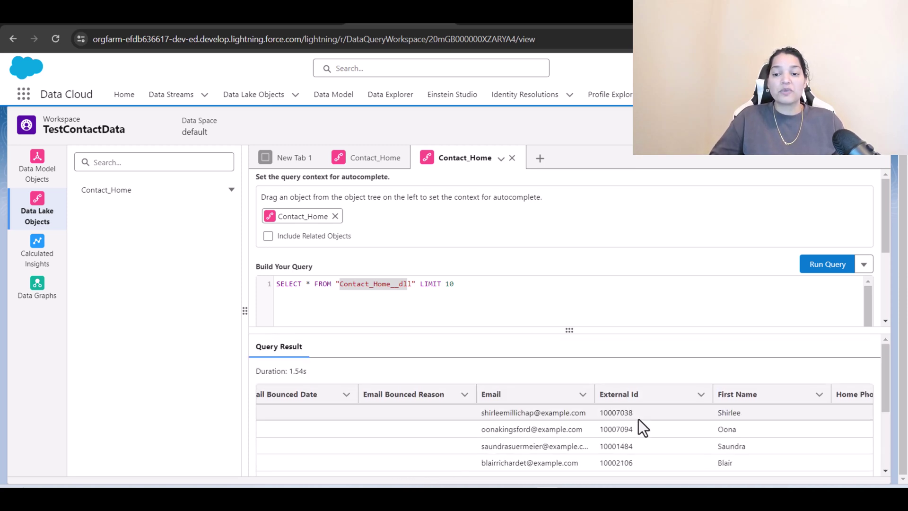
- Replace the asterisk in the Contact_Home query with the fields FirstName__c and LastName__c, and run the query
{"action": "double_click", "coordinate": [307, 284]}
{"action": "type", "text": "F"}
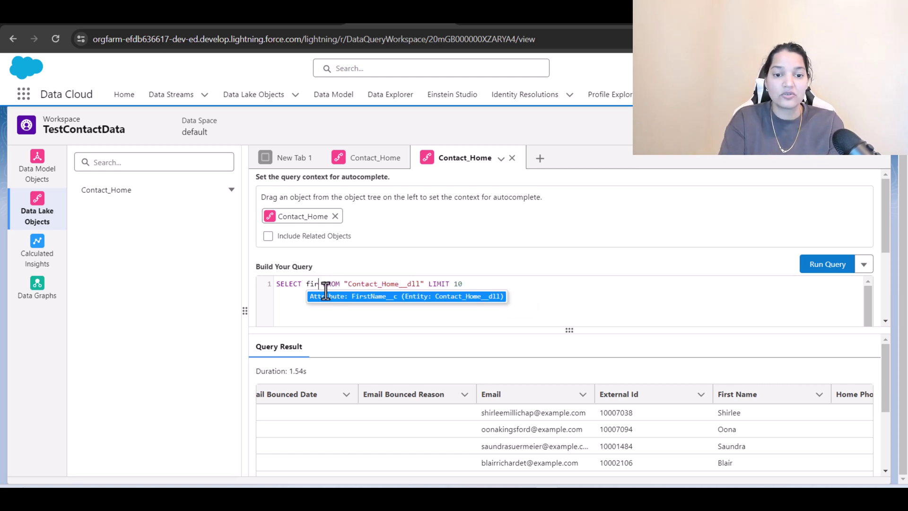
{"action": "key", "text": "Return"}
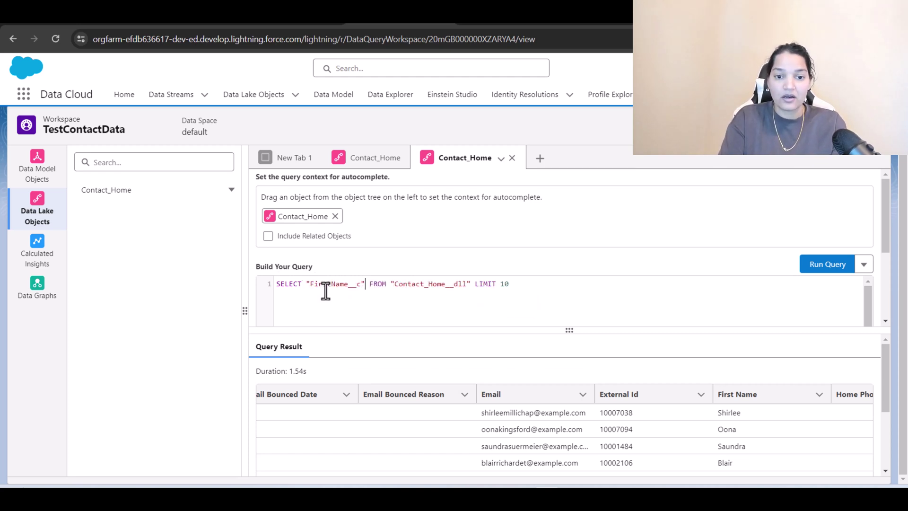
{"action": "type", "text": ","}
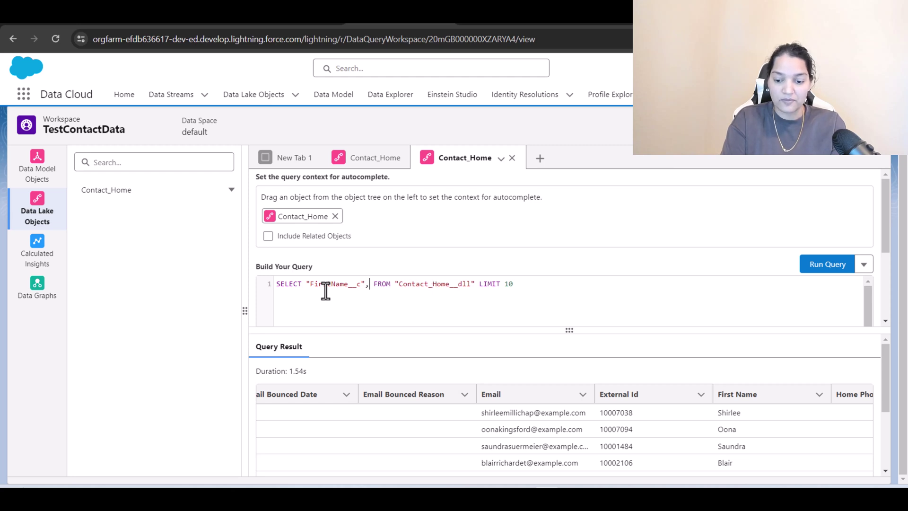
{"action": "type", "text": "\""}
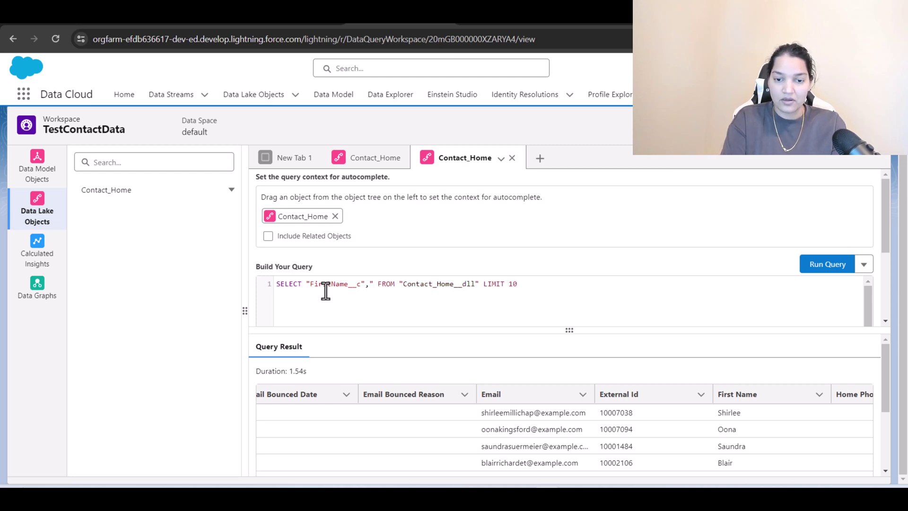
{"action": "type", "text": "las"}
{"action": "key", "text": "Down"}
{"action": "key", "text": "Down"}
{"action": "key", "text": "Return"}
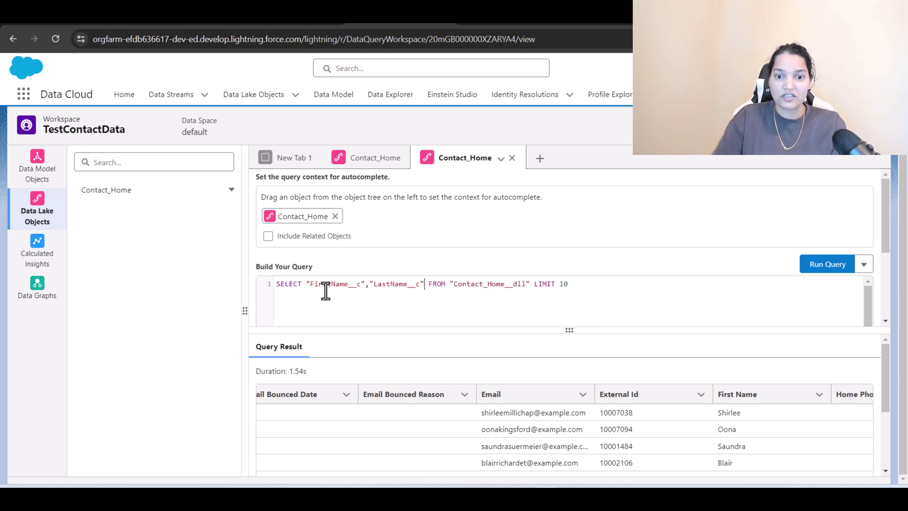
{"action": "left_click", "coordinate": [824, 274]}
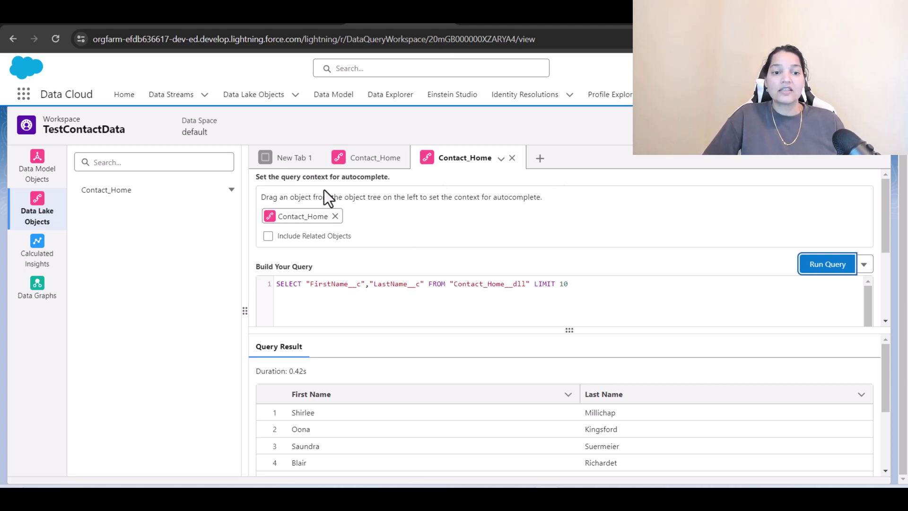
- Open the Account Contact and Individual data model objects, and create a select-all query from Individual
{"action": "left_click", "coordinate": [467, 286]}
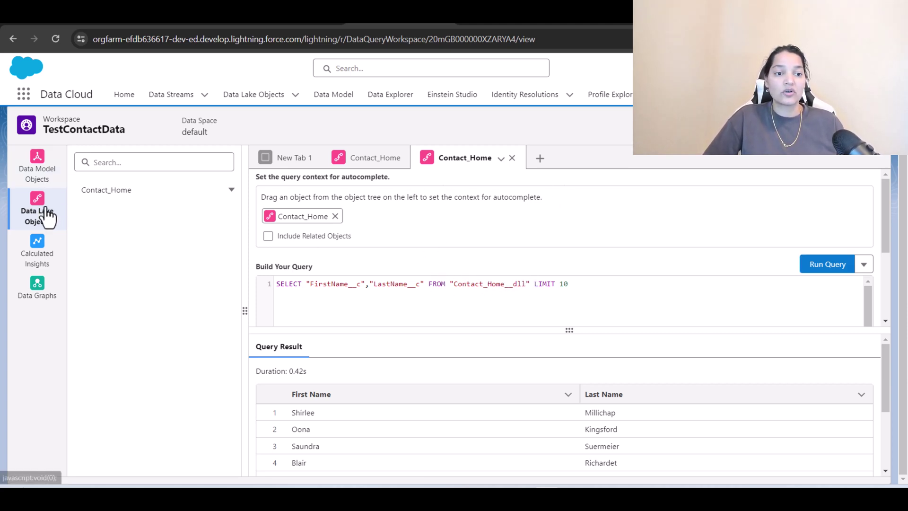
{"action": "left_click", "coordinate": [37, 171]}
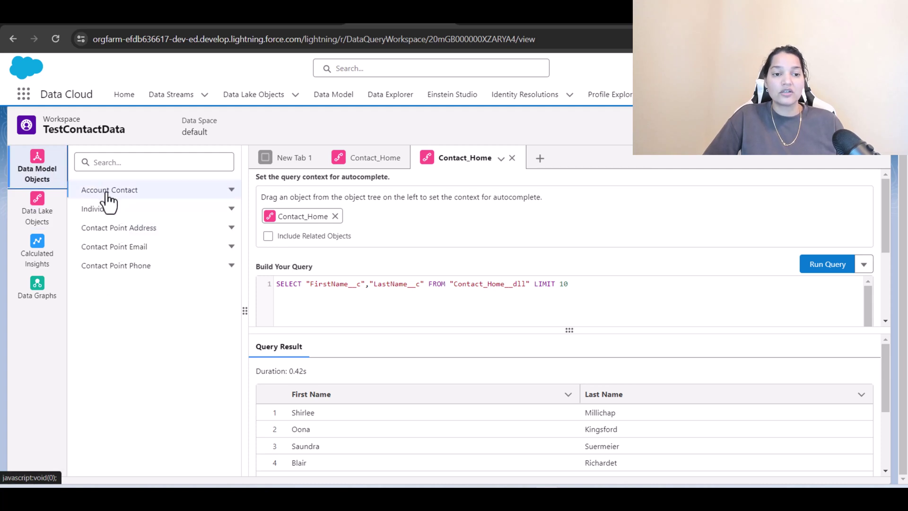
{"action": "left_click", "coordinate": [95, 196]}
{"action": "left_click", "coordinate": [111, 208]}
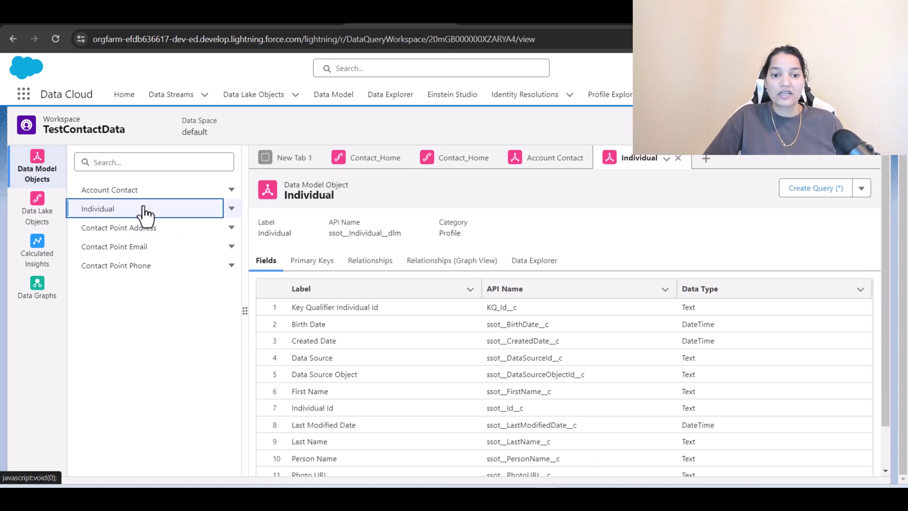
{"action": "left_click", "coordinate": [821, 188]}
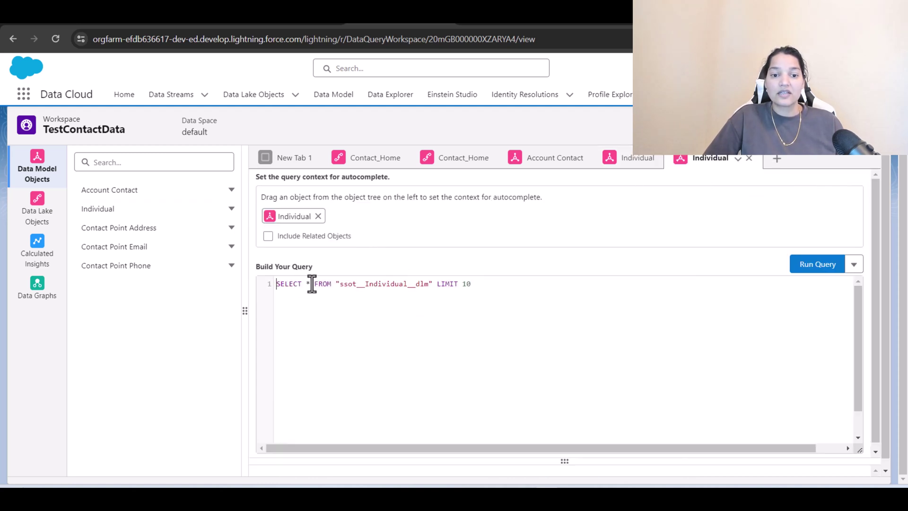
- Run the select-all query on ssot__Individual__dlm without related objects and review the result rows through the last columns
{"action": "left_click_drag", "start_coordinate": [339, 283], "coordinate": [416, 285]}
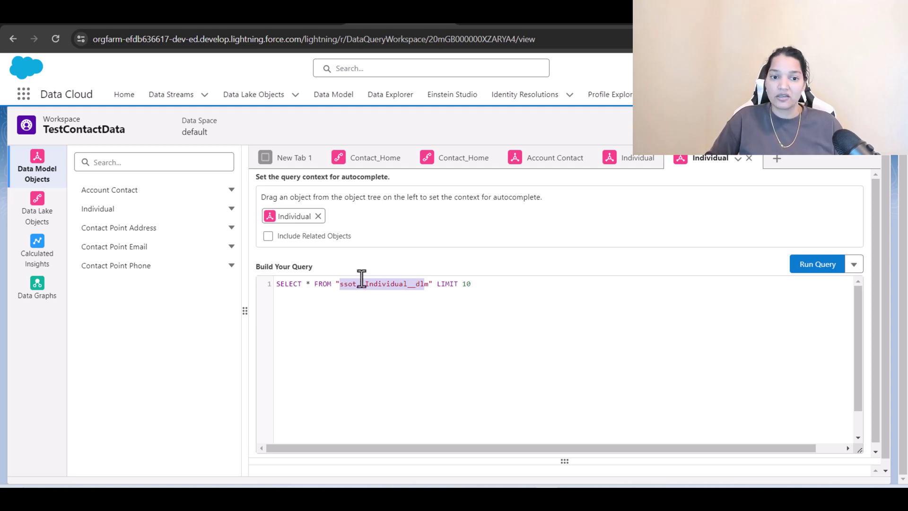
{"action": "left_click_drag", "start_coordinate": [352, 236], "coordinate": [280, 237]}
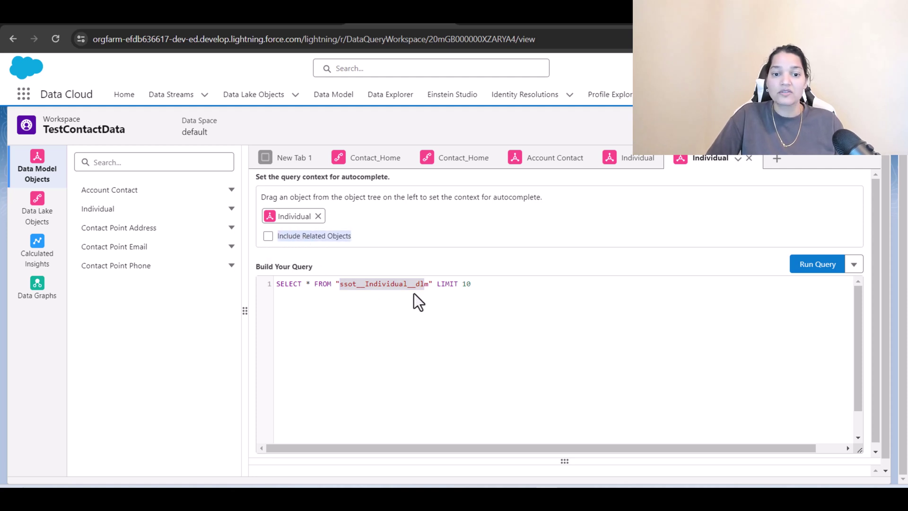
{"action": "left_click", "coordinate": [820, 268]}
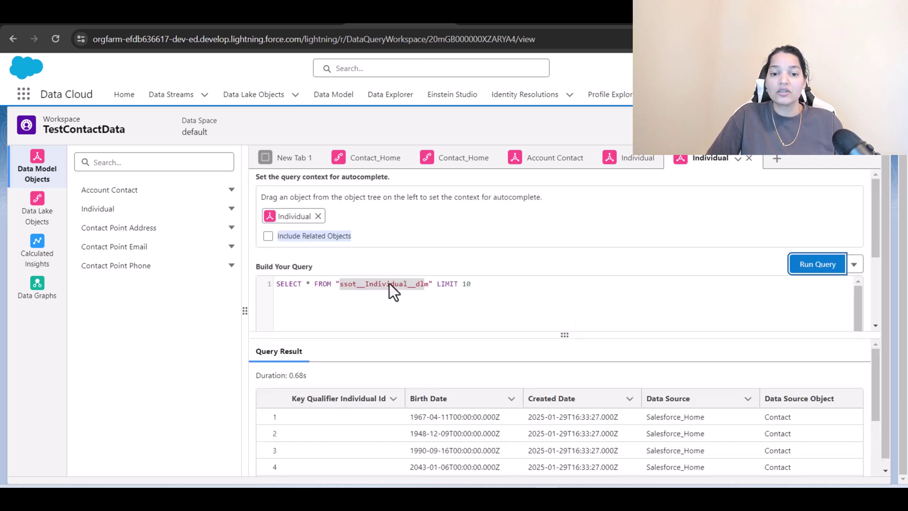
{"action": "scroll", "coordinate": [474, 402], "scroll_direction": "down", "scroll_amount": 2}
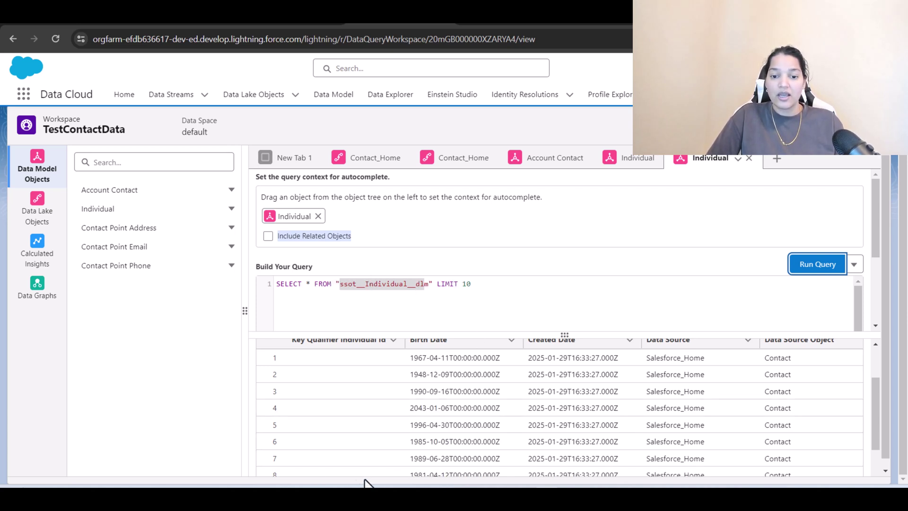
{"action": "scroll", "coordinate": [781, 442], "scroll_direction": "down", "scroll_amount": 2}
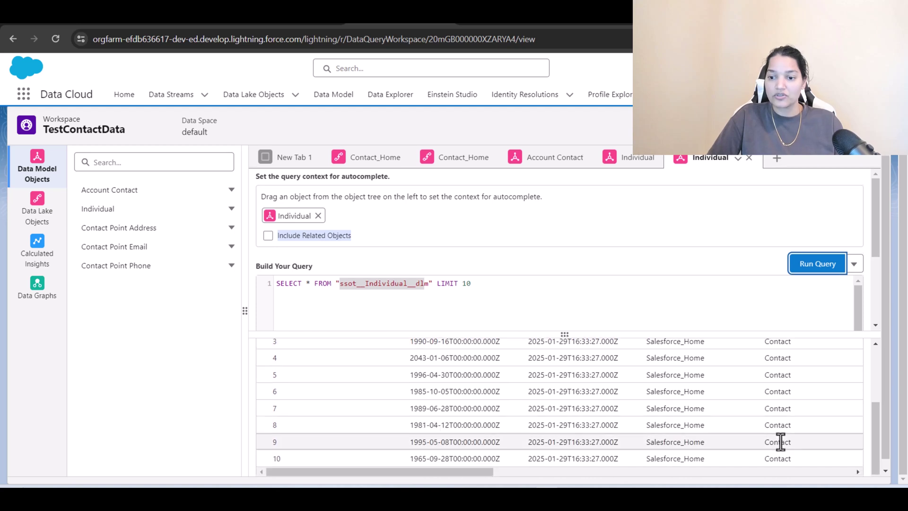
{"action": "left_click_drag", "start_coordinate": [465, 472], "coordinate": [835, 483]}
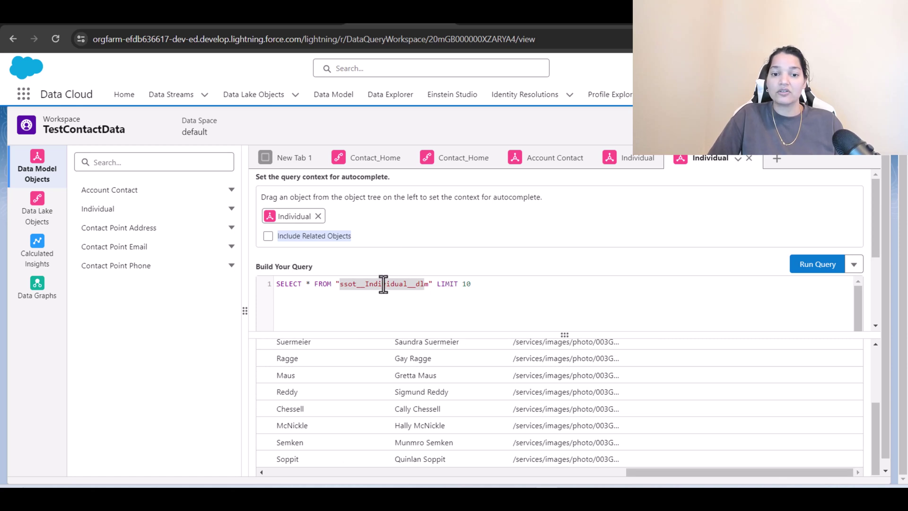